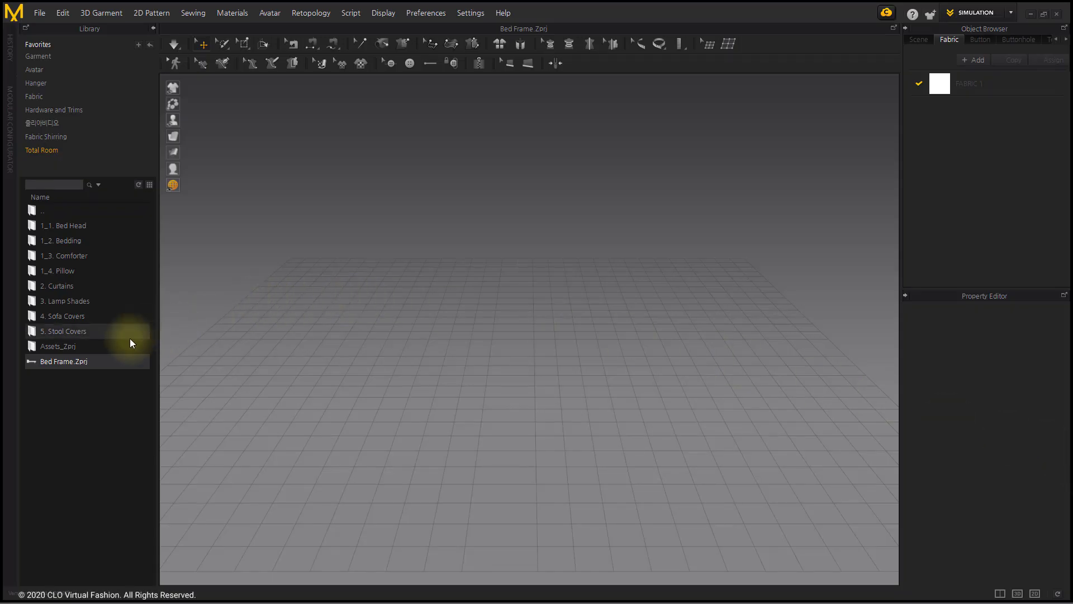
Load Bed Frame.Zprj from the Library and select its headboard, mattress and base
{"action": "mouse_move", "coordinate": [106, 361]}
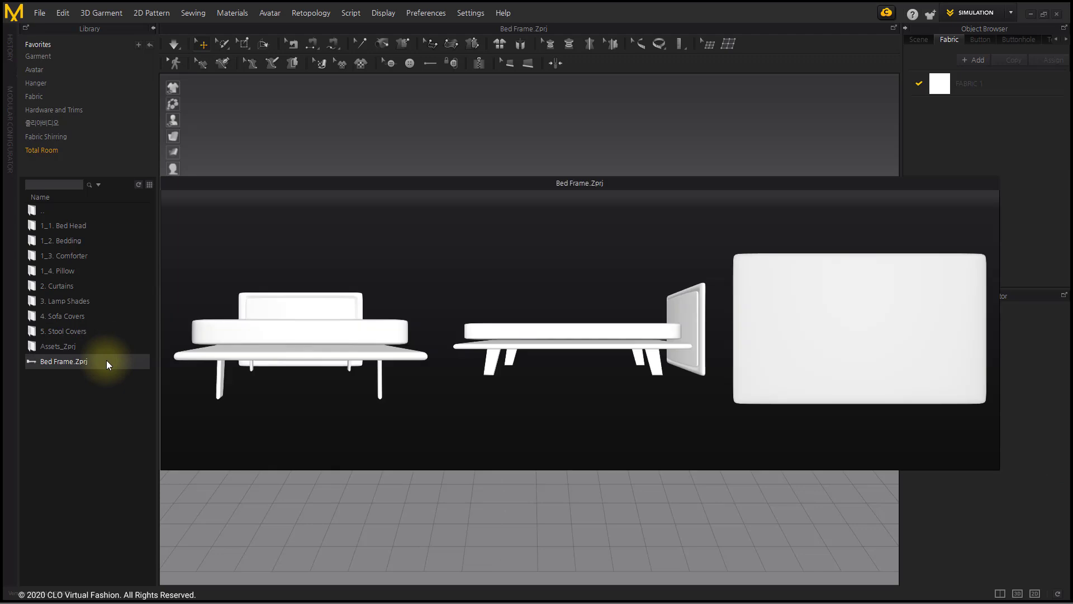
{"action": "double_click", "coordinate": [107, 362]}
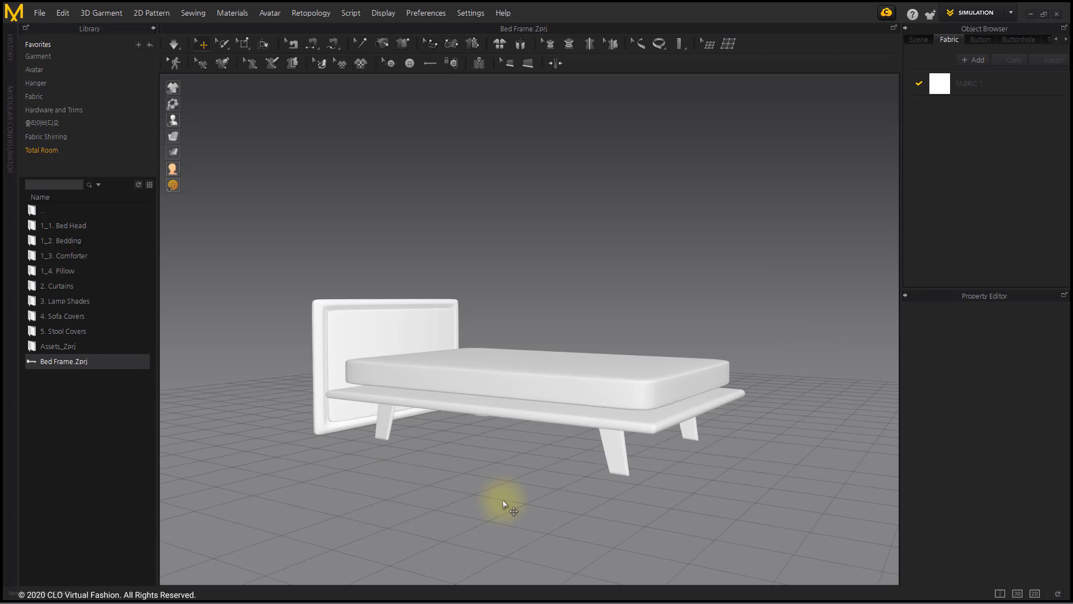
{"action": "left_click", "coordinate": [342, 306]}
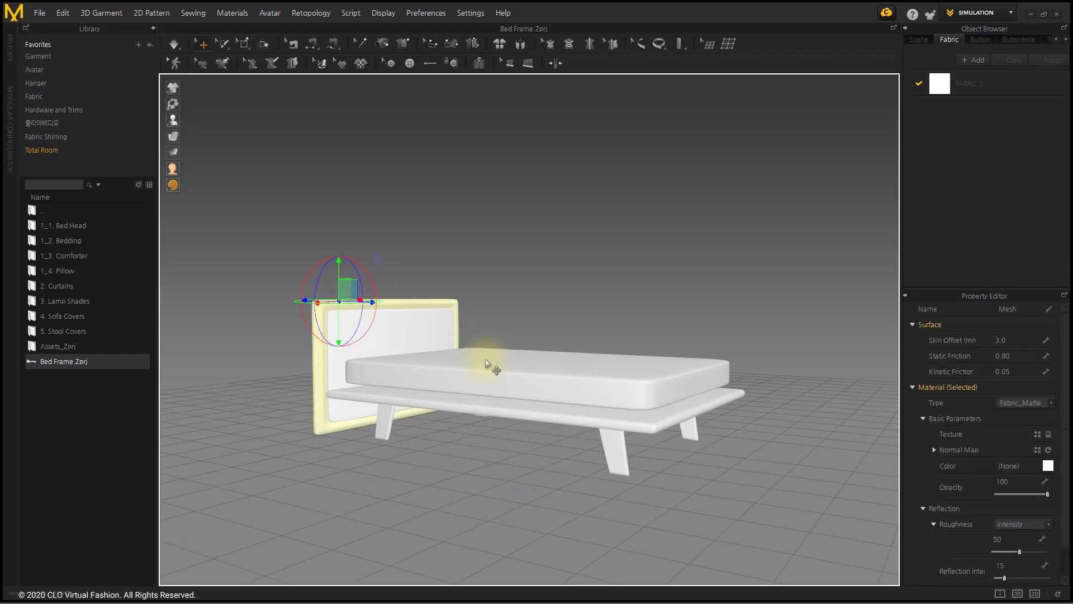
{"action": "left_click", "coordinate": [486, 374], "text": "shift"}
{"action": "left_click", "coordinate": [470, 407], "text": "shift"}
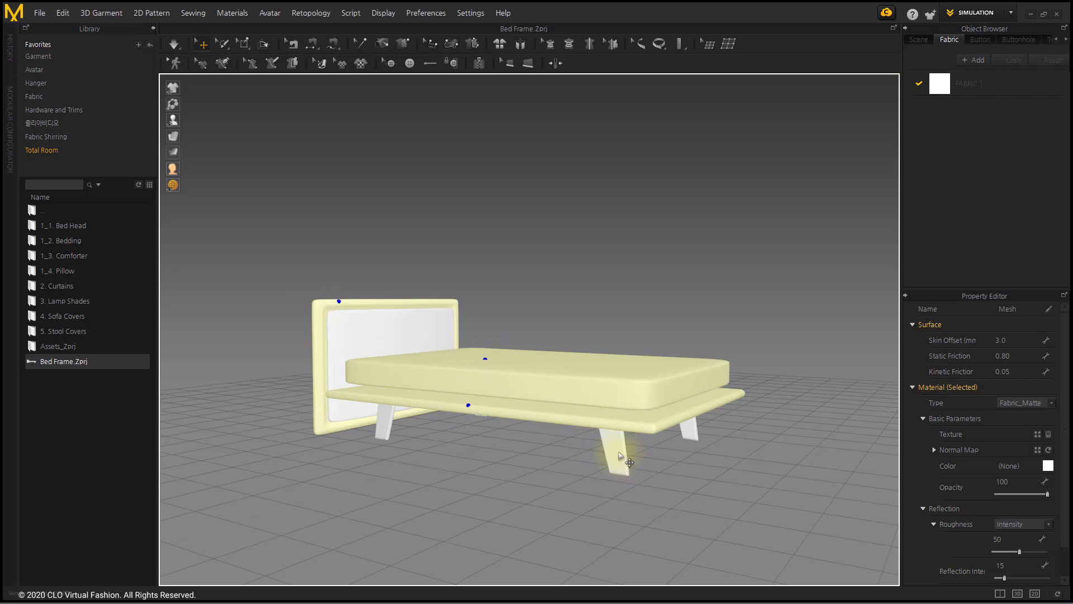
Deactivate the selected bed parts, then hide them
{"action": "right_click", "coordinate": [618, 448]}
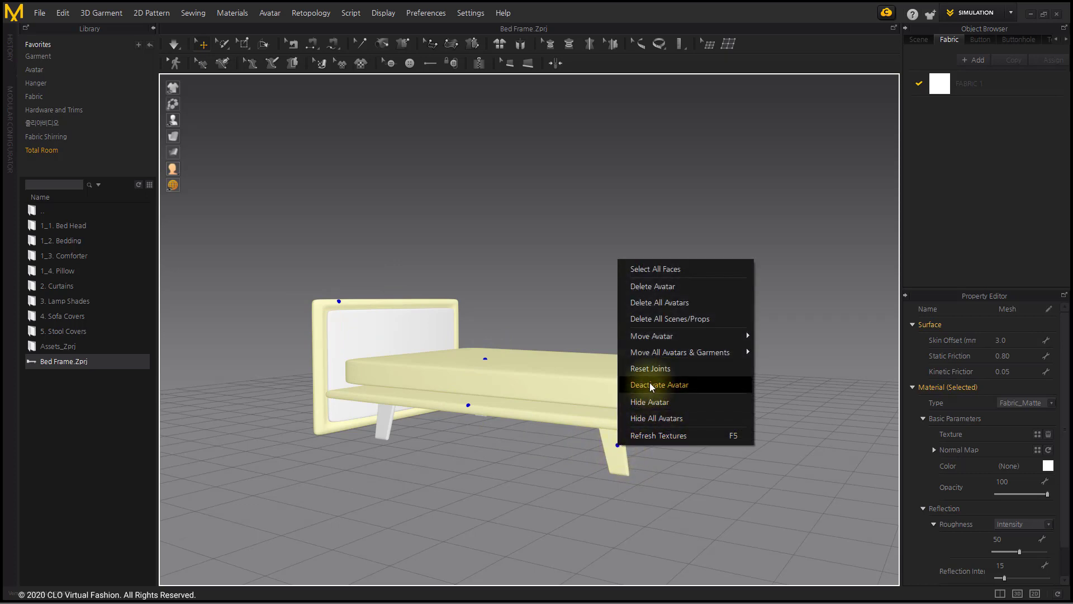
{"action": "left_click", "coordinate": [695, 385]}
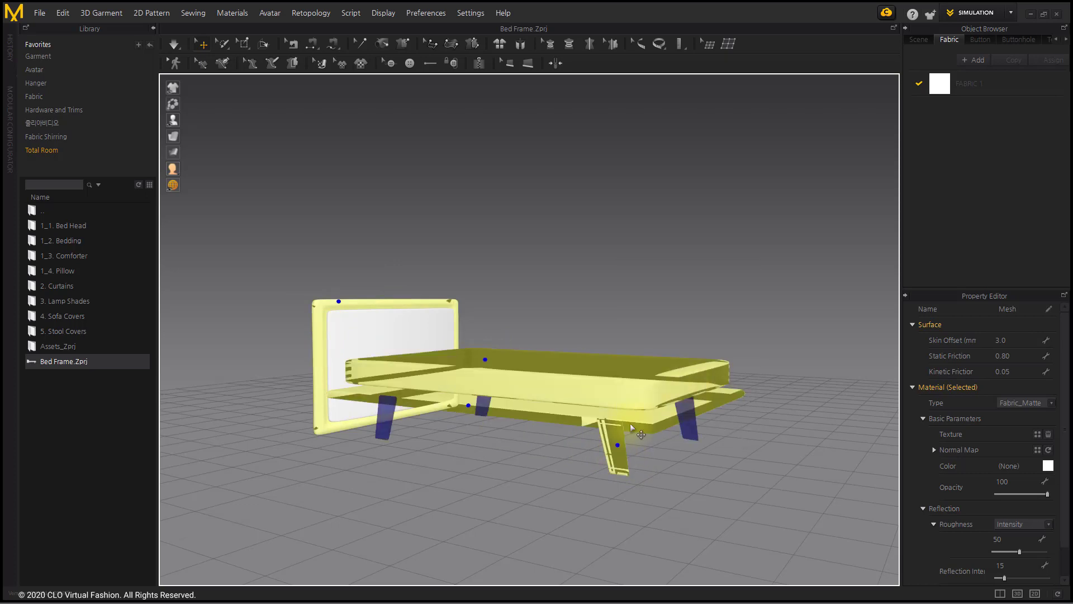
{"action": "right_click", "coordinate": [620, 419]}
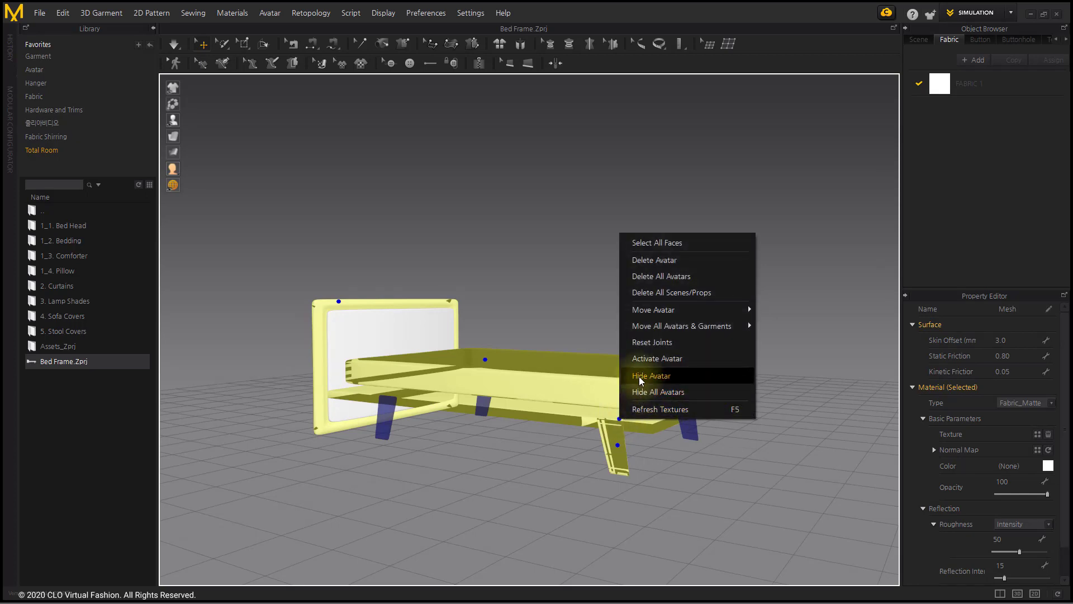
{"action": "left_click", "coordinate": [698, 377]}
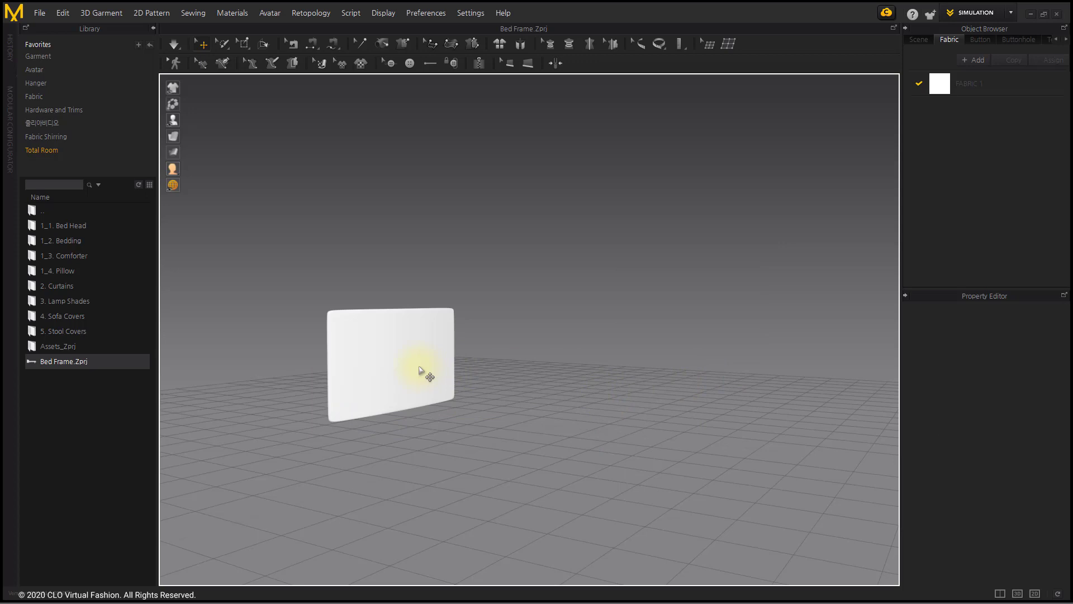
Select the headboard and center it, facing the camera, in the 3D view
{"action": "left_click", "coordinate": [425, 376]}
{"action": "right_click_drag", "start_coordinate": [507, 389], "coordinate": [486, 372]}
{"action": "scroll", "coordinate": [486, 373], "scroll_direction": "up", "scroll_amount": 2}
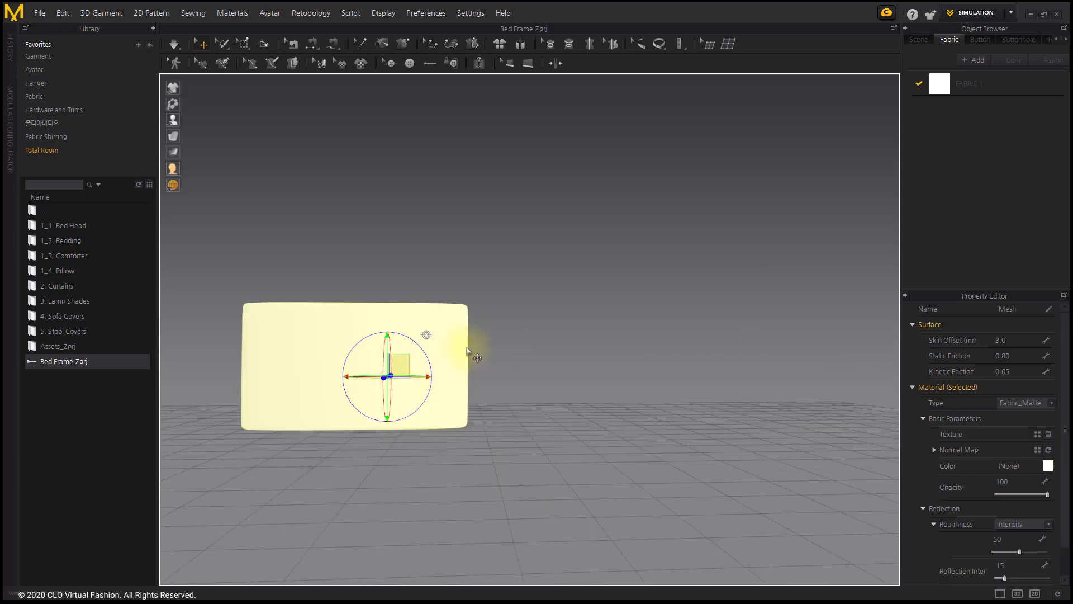
{"action": "middle_click_drag", "start_coordinate": [470, 349], "coordinate": [582, 314]}
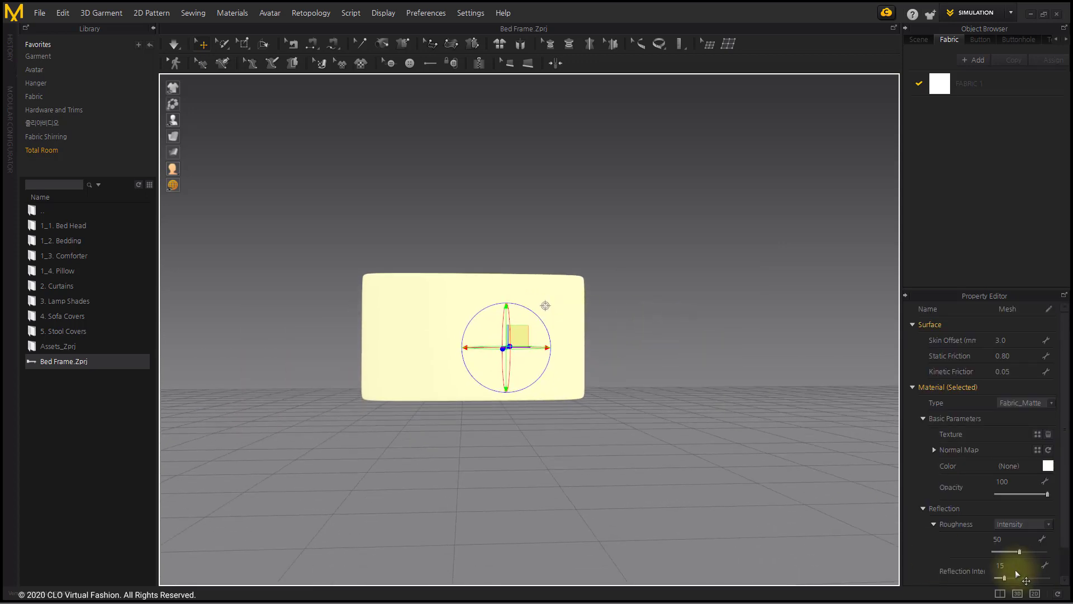
Switch to the 3D/2D split layout with the headboard outline visible in the 2D Pattern Window
{"action": "left_click", "coordinate": [1000, 593]}
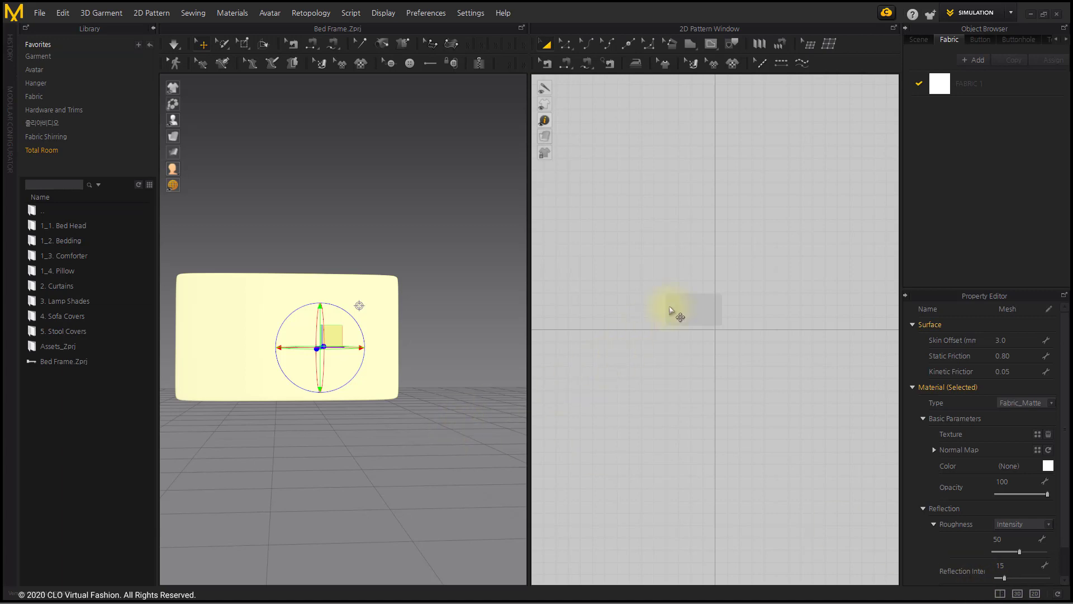
{"action": "scroll", "coordinate": [679, 310], "scroll_direction": "up", "scroll_amount": 5}
{"action": "middle_click_drag", "start_coordinate": [690, 304], "coordinate": [673, 271]}
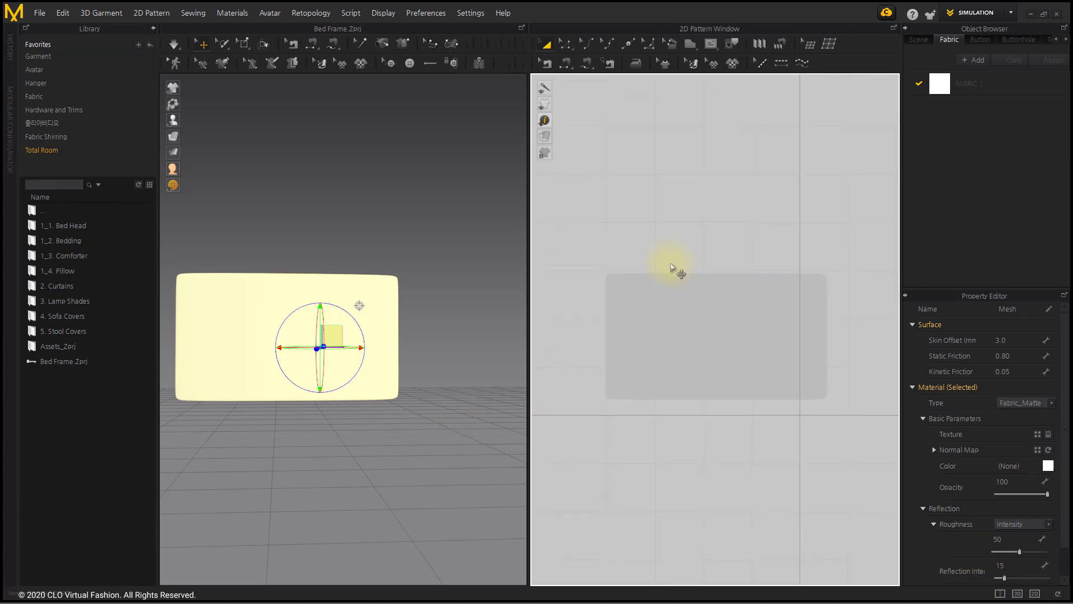
{"action": "middle_click_drag", "start_coordinate": [299, 235], "coordinate": [334, 226]}
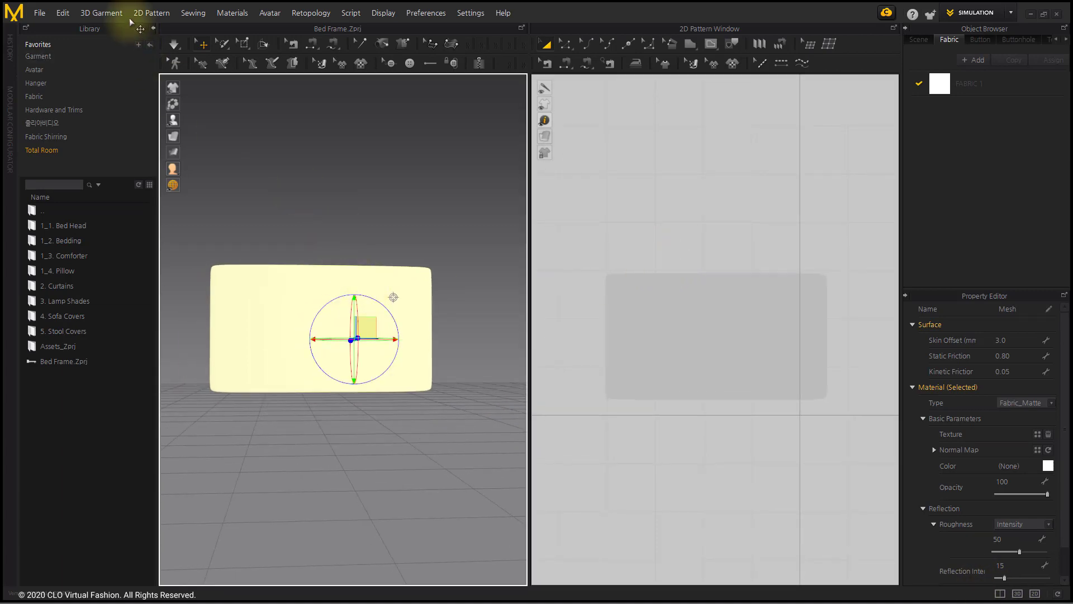
Collapse the Library panel, deselect the headboard and frame its outline in 2D
{"action": "left_click", "coordinate": [152, 28]}
{"action": "left_click", "coordinate": [395, 287]}
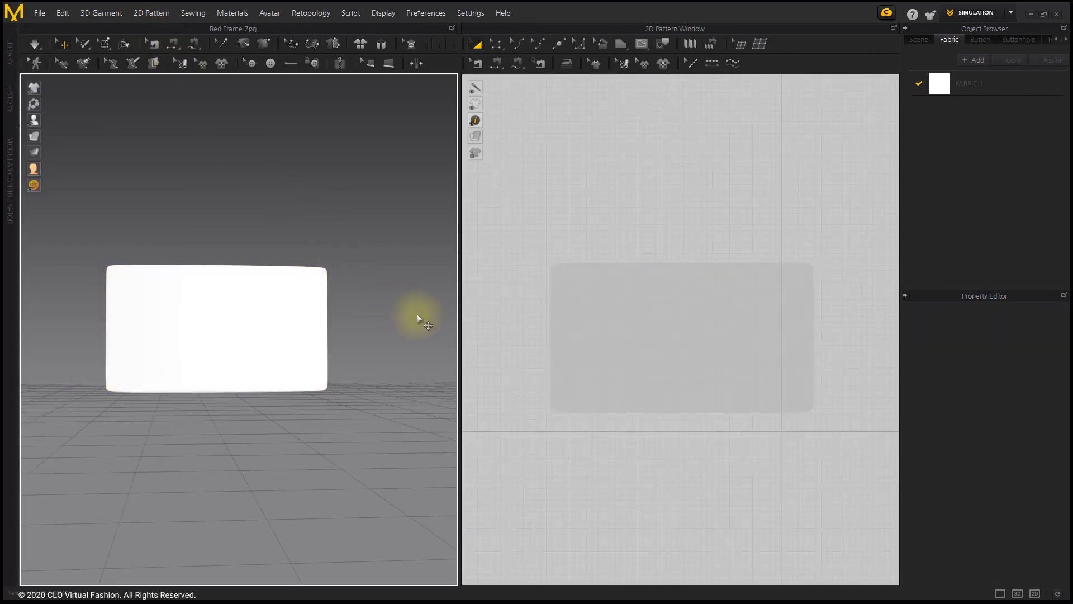
{"action": "scroll", "coordinate": [662, 326], "scroll_direction": "down", "scroll_amount": 2}
{"action": "middle_click_drag", "start_coordinate": [660, 324], "coordinate": [646, 333]}
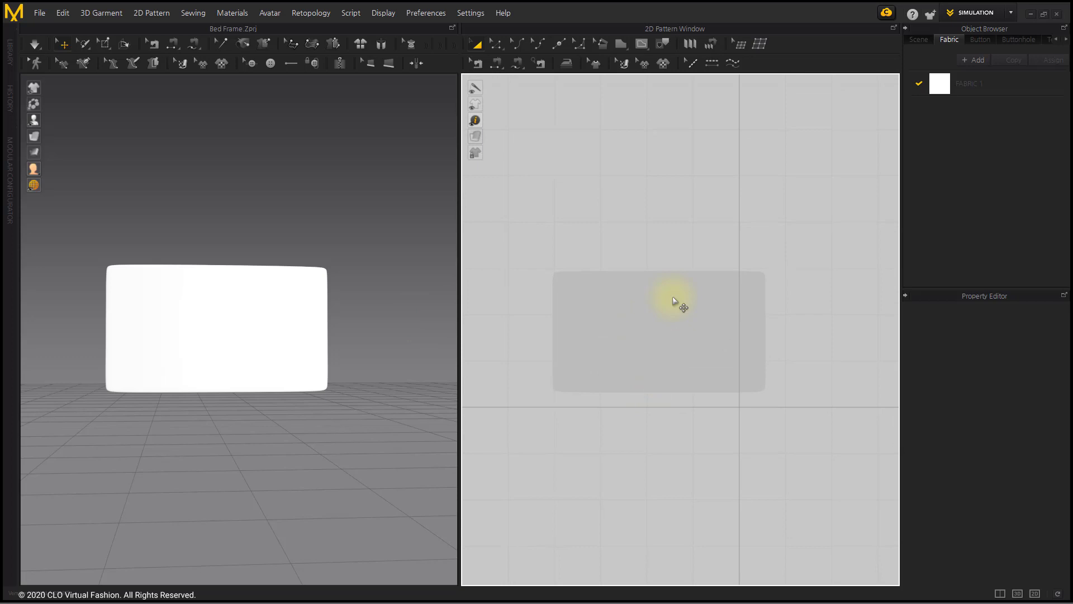
Draw a rectangular pattern over the grey headboard outline using the Rectangle tool
{"action": "left_click", "coordinate": [620, 43]}
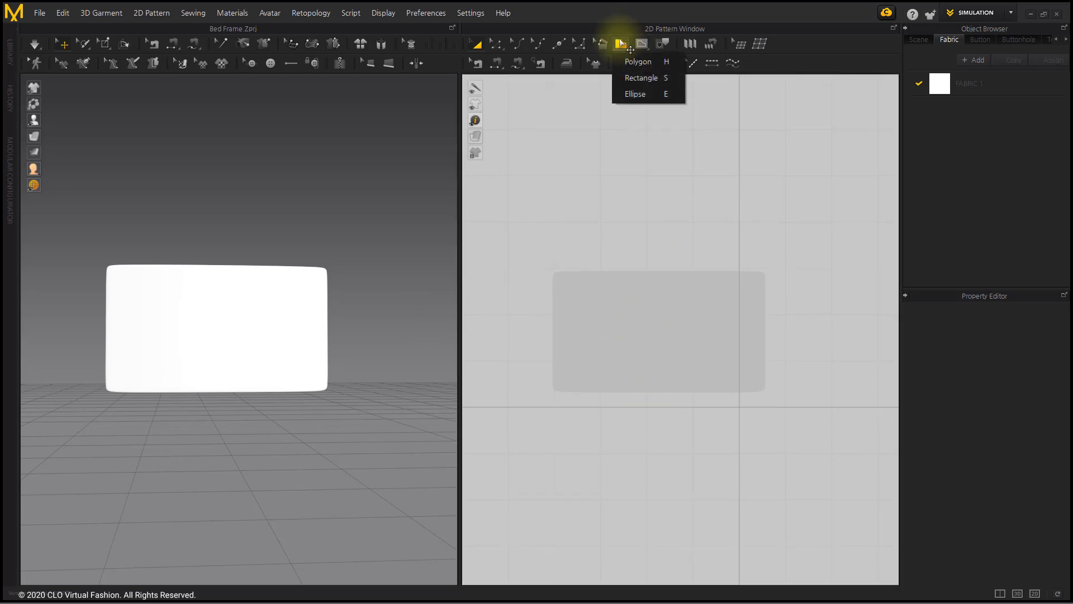
{"action": "left_click", "coordinate": [640, 84]}
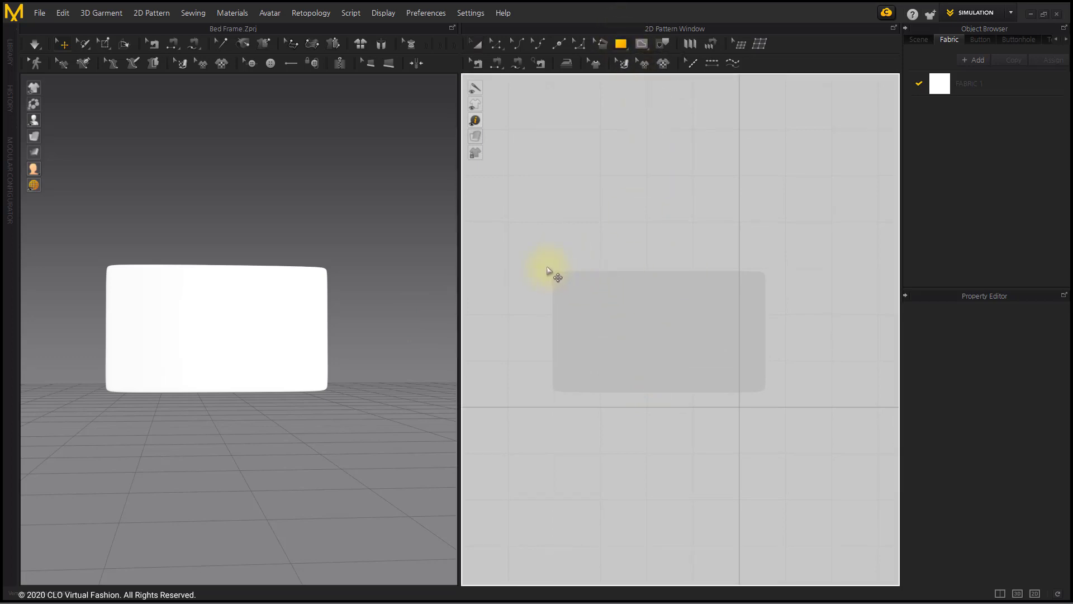
{"action": "left_click_drag", "start_coordinate": [547, 267], "coordinate": [772, 399]}
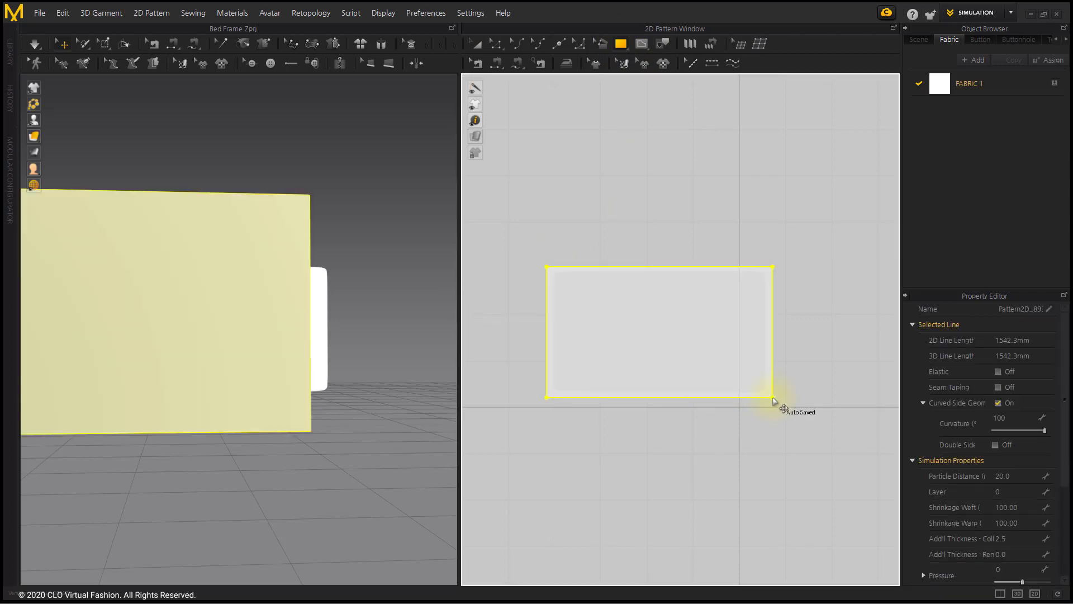
Select the new panel in 3D and undo the accidental cloth pull and earlier moves
{"action": "right_click_drag", "start_coordinate": [335, 280], "coordinate": [328, 304]}
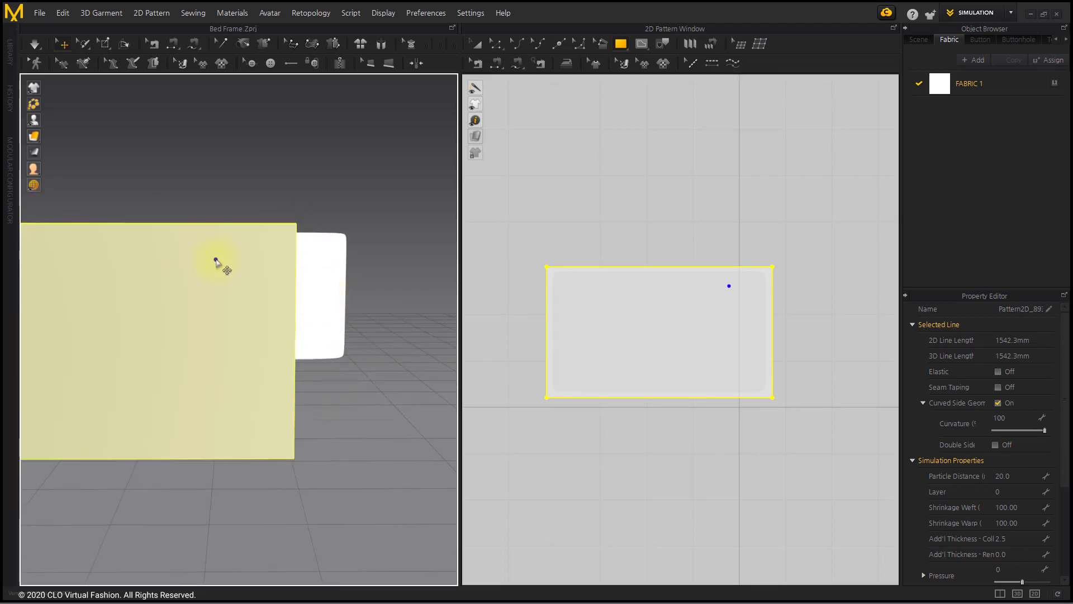
{"action": "left_click", "coordinate": [215, 261]}
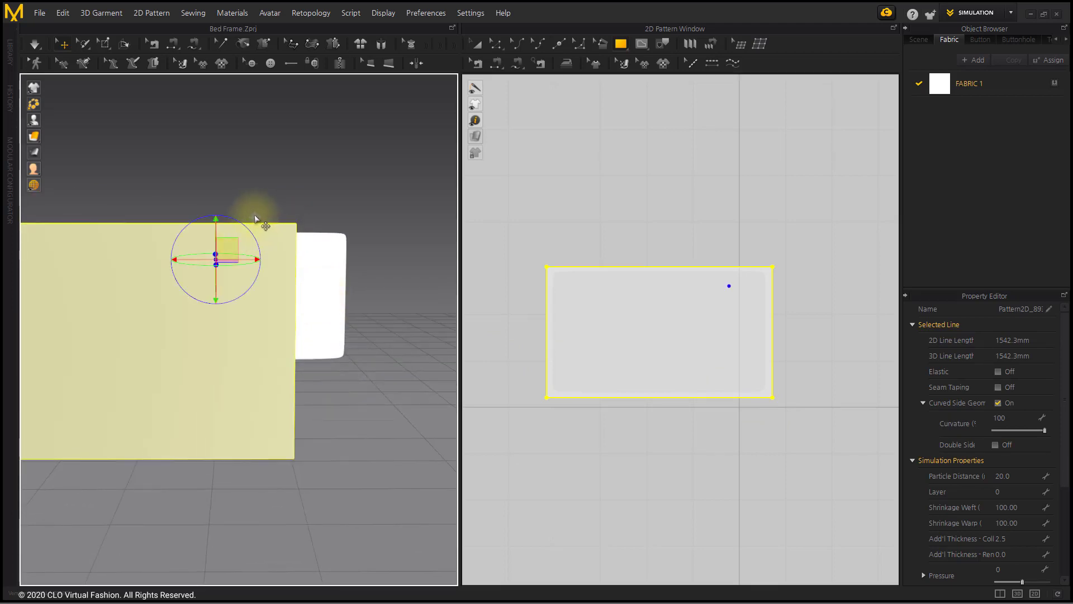
{"action": "right_click_drag", "start_coordinate": [255, 218], "coordinate": [263, 252]}
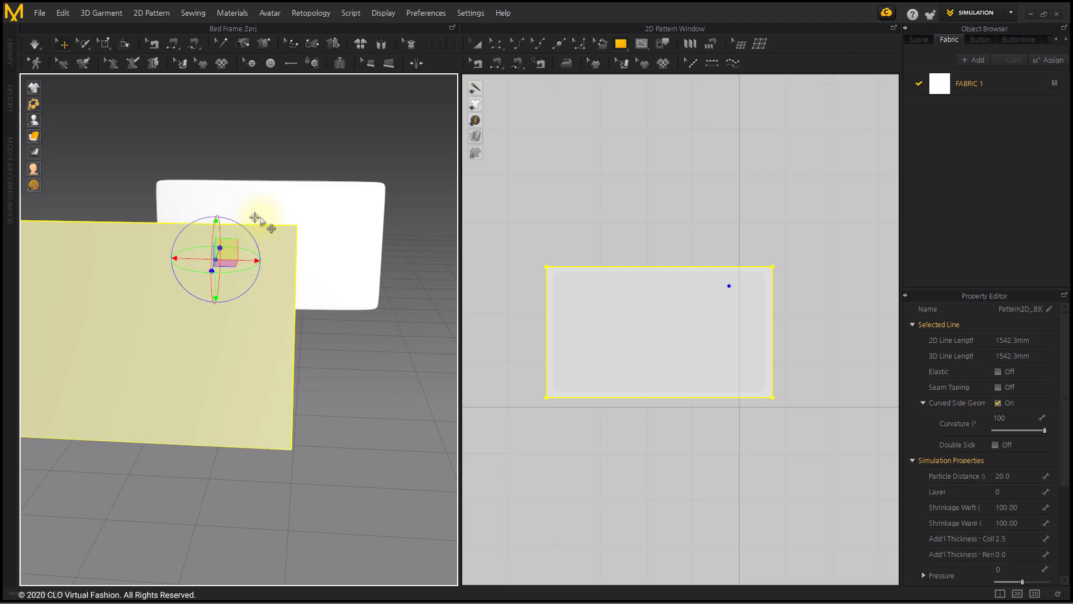
{"action": "left_click_drag", "start_coordinate": [255, 218], "coordinate": [343, 197]}
{"action": "key", "text": "ctrl+z"}
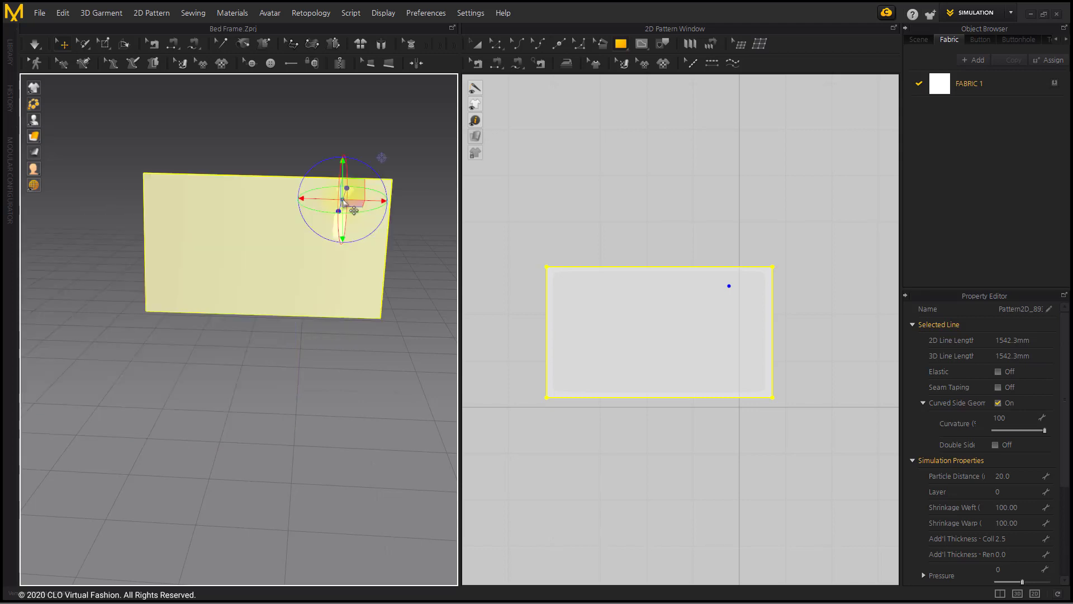
{"action": "key", "text": "ctrl+z"}
{"action": "key", "text": "ctrl+z"}
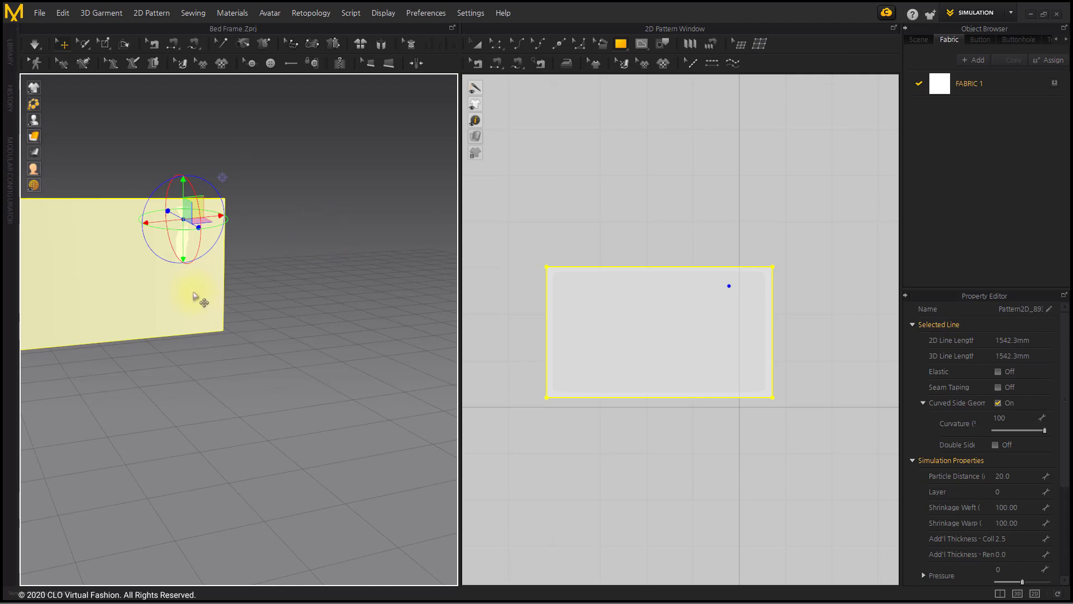
{"action": "key", "text": "ctrl+z"}
{"action": "key", "text": "ctrl+z"}
{"action": "key", "text": "ctrl+z"}
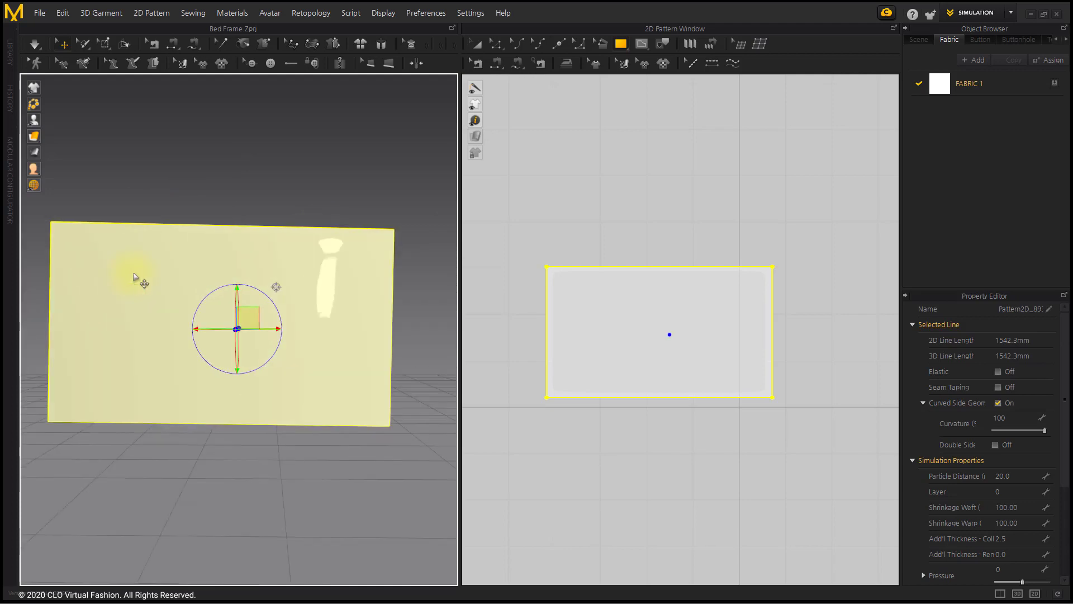
{"action": "key", "text": "ctrl+z"}
{"action": "key", "text": "ctrl+z"}
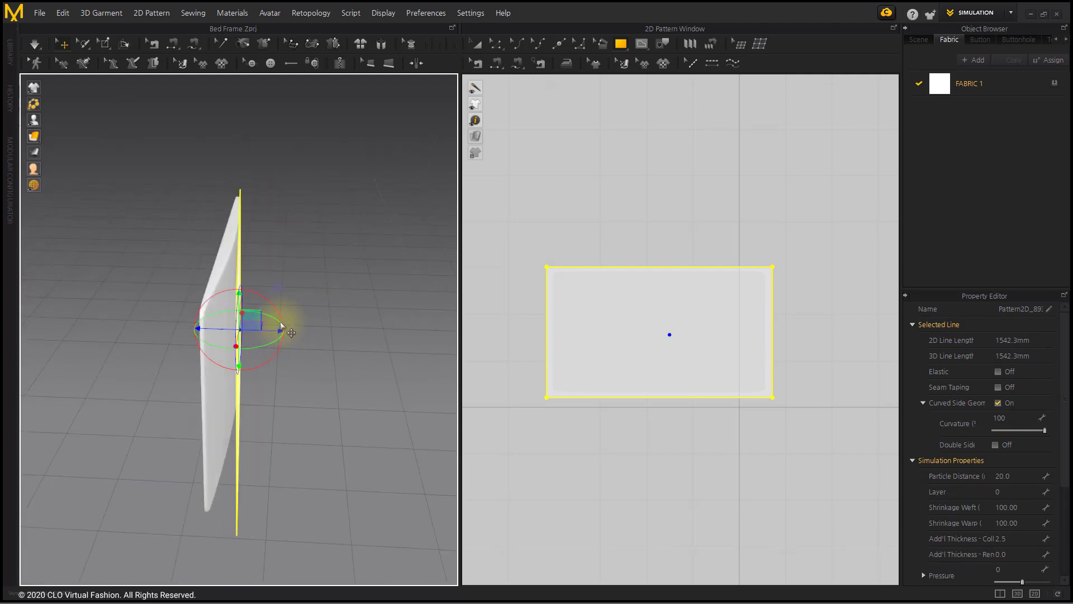
Slide the panel with the blue gizmo arrow to stand parallel beside the headboard
{"action": "left_click_drag", "start_coordinate": [269, 333], "coordinate": [311, 342]}
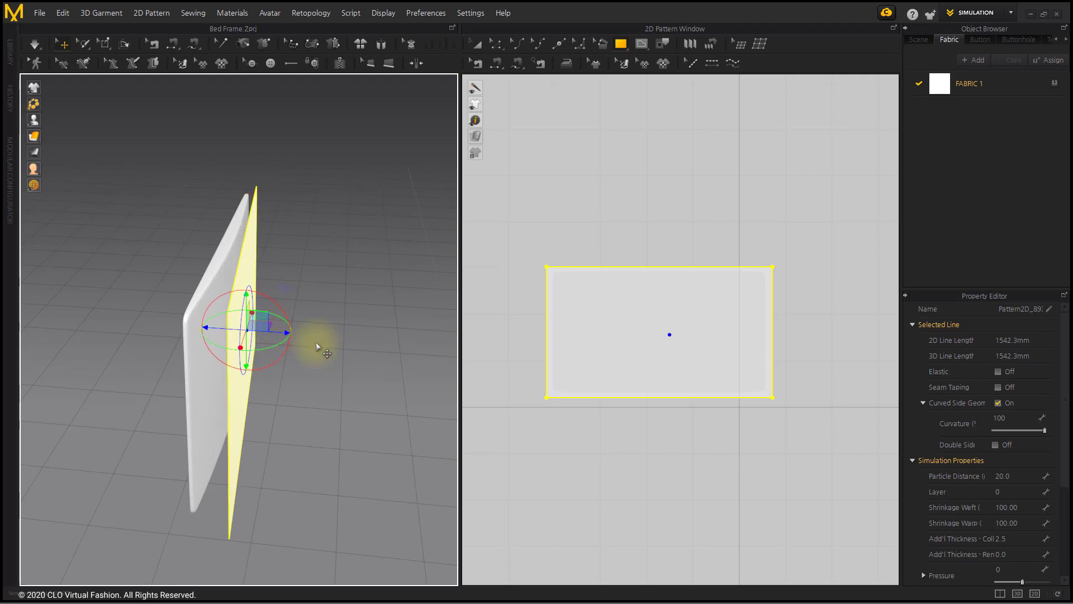
{"action": "left_click", "coordinate": [475, 43]}
{"action": "left_click", "coordinate": [564, 204]}
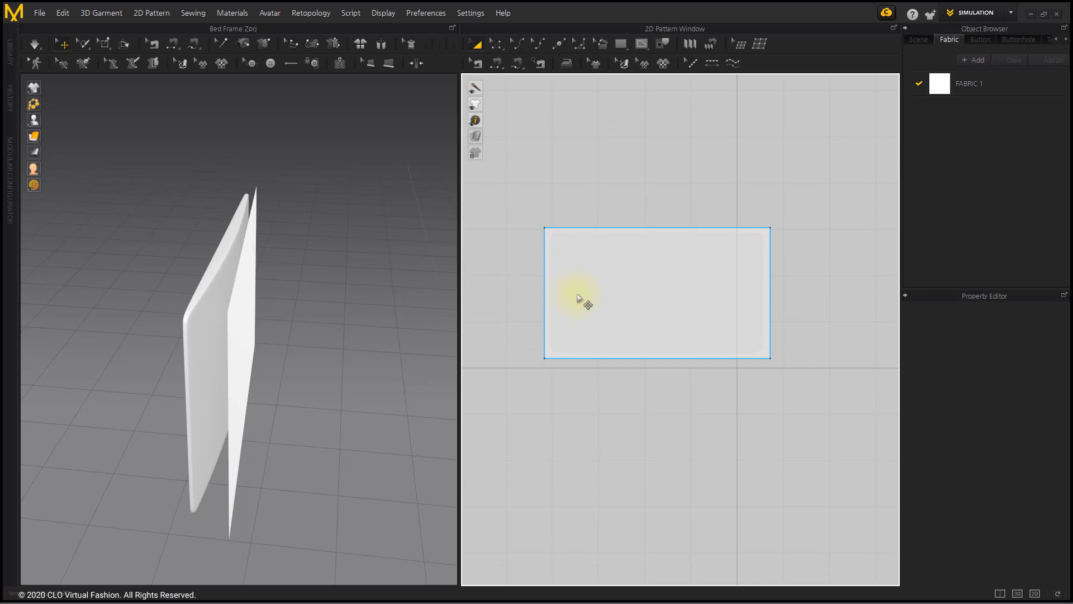
Create a Layer Clone (Under) of the pattern and move the copy behind the headboard
{"action": "right_click", "coordinate": [611, 214]}
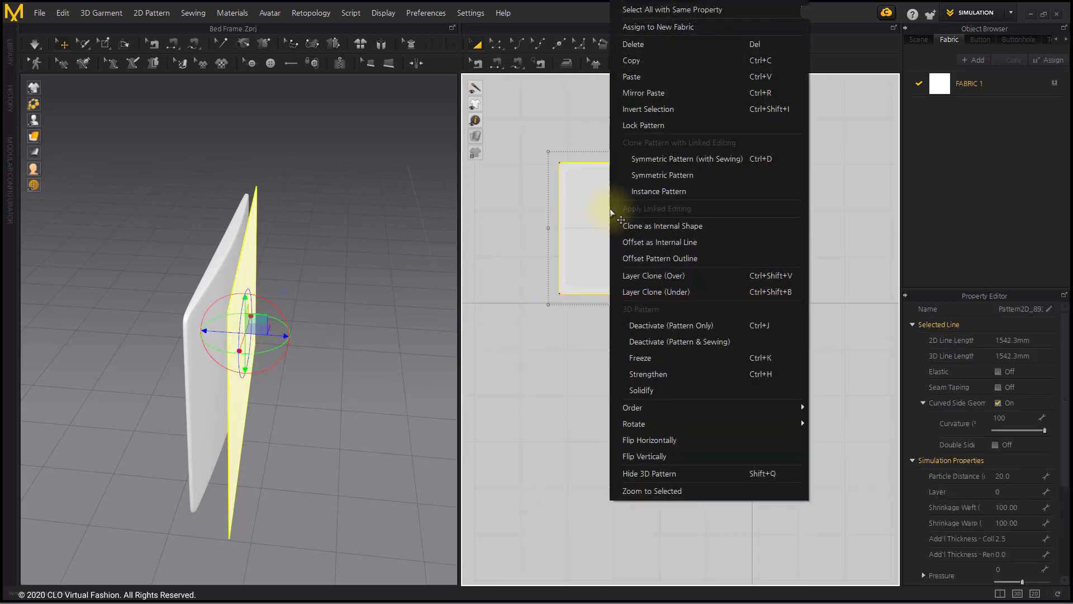
{"action": "left_click", "coordinate": [671, 292]}
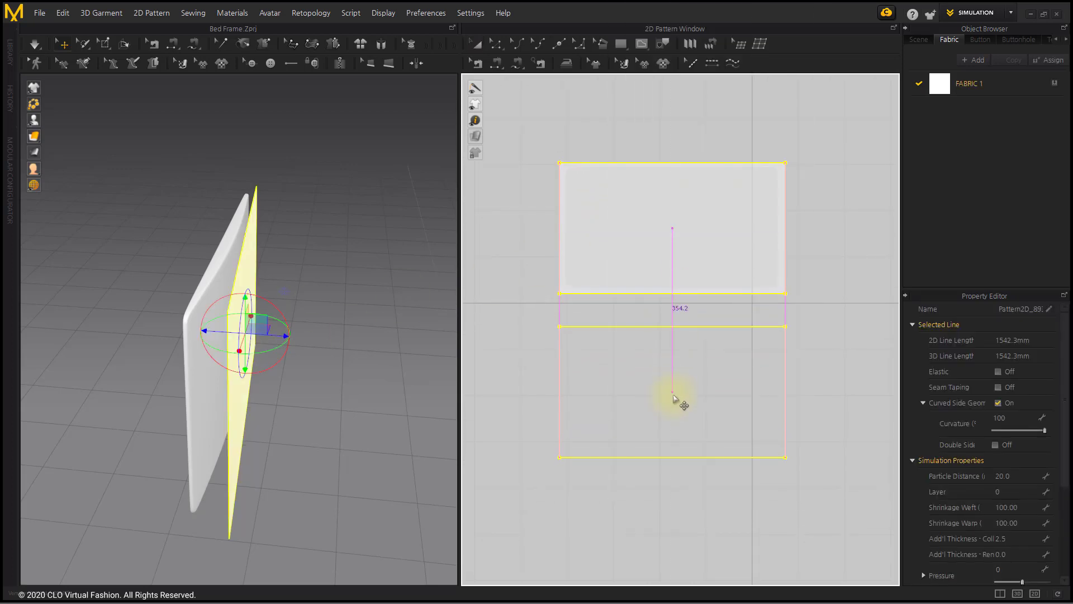
{"action": "left_click", "coordinate": [679, 380]}
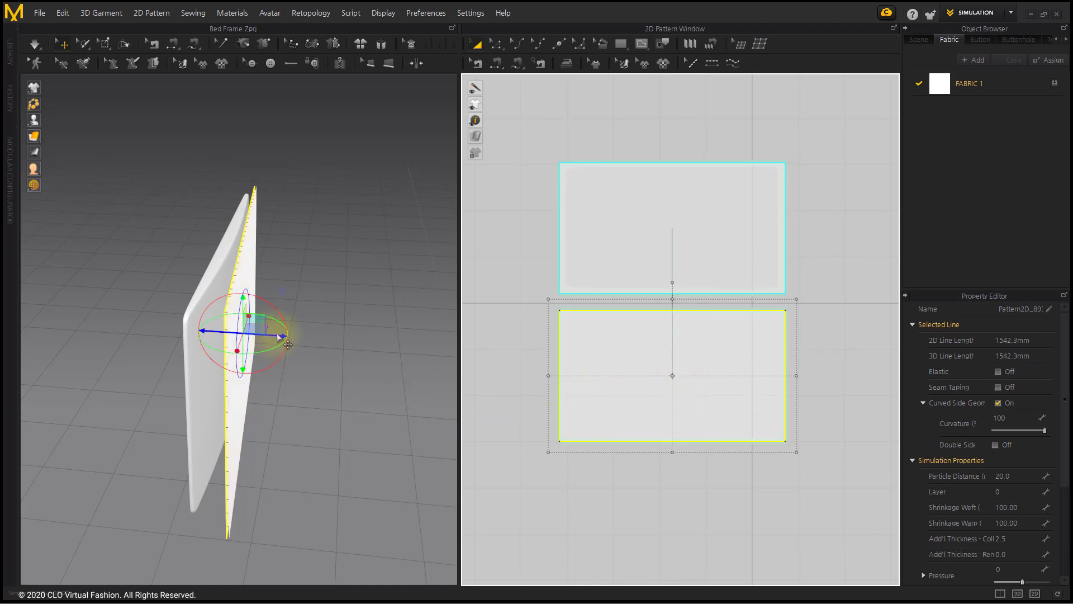
{"action": "left_click_drag", "start_coordinate": [288, 344], "coordinate": [246, 339]}
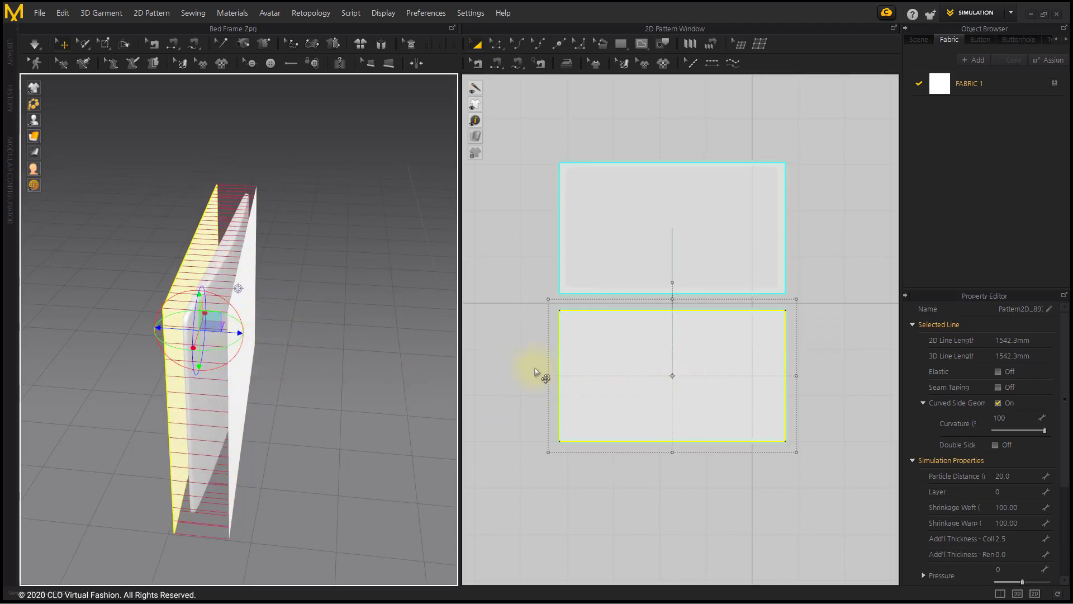
{"action": "left_click", "coordinate": [534, 370]}
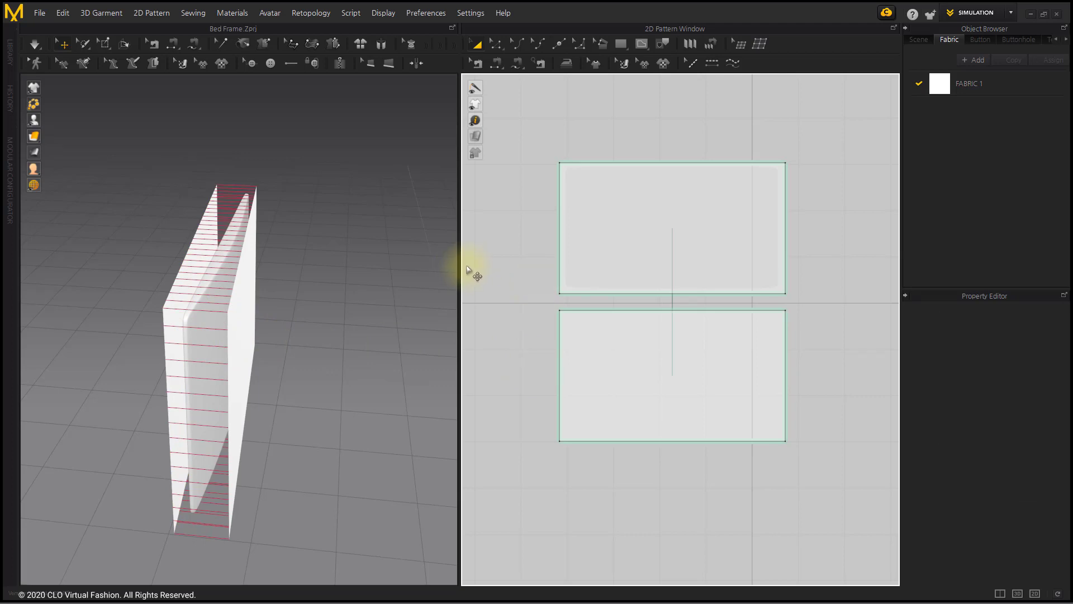
Round the top pattern's top-left corner with Line 1 and Line 2 both 15 mm
{"action": "left_click", "coordinate": [579, 45]}
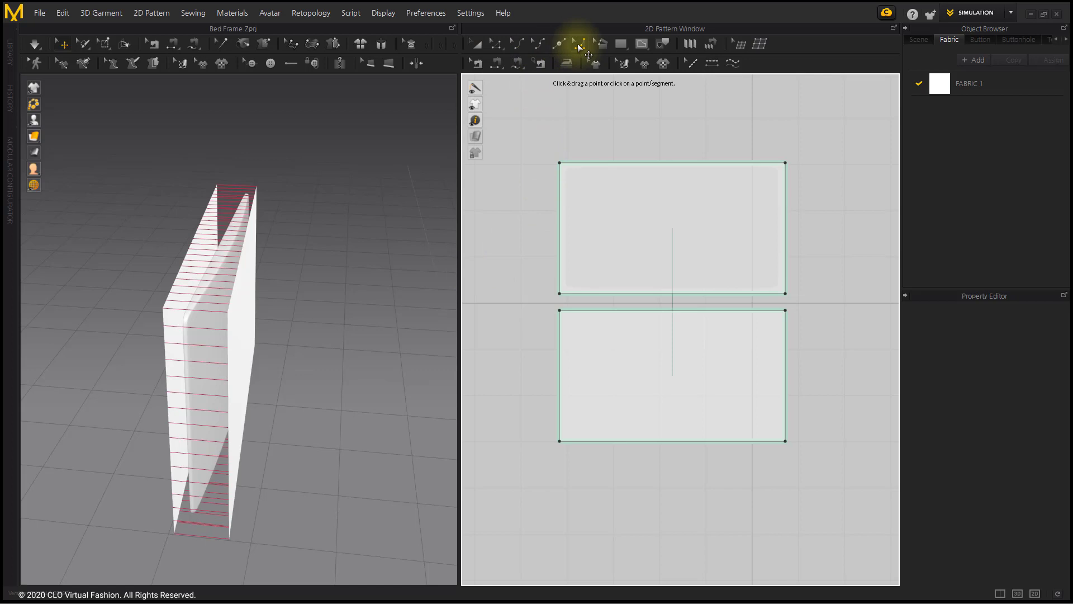
{"action": "left_click_drag", "start_coordinate": [565, 168], "coordinate": [577, 178]}
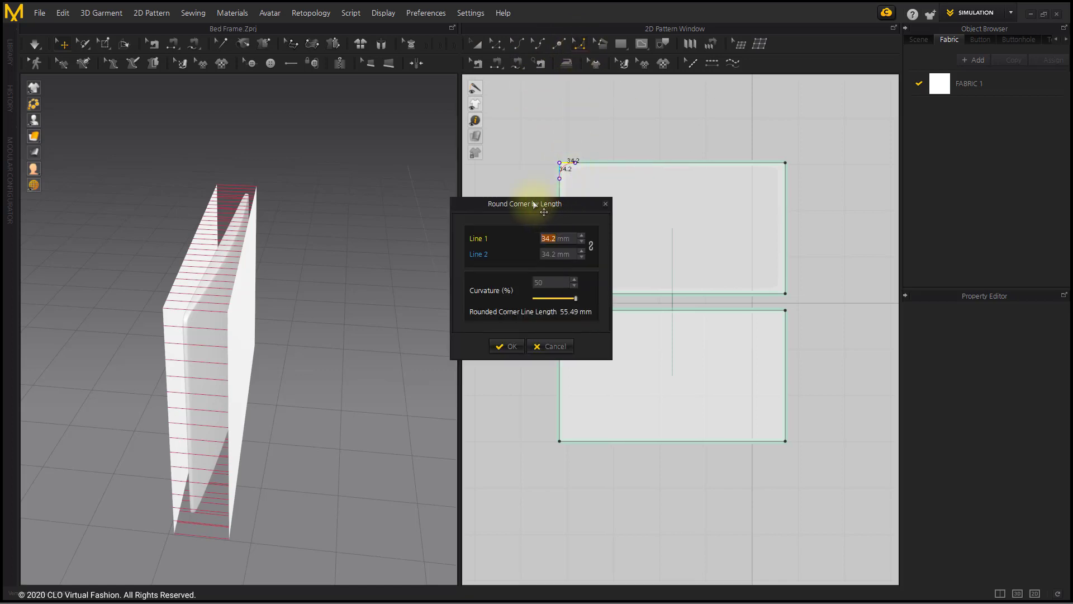
{"action": "left_click_drag", "start_coordinate": [533, 205], "coordinate": [693, 157]}
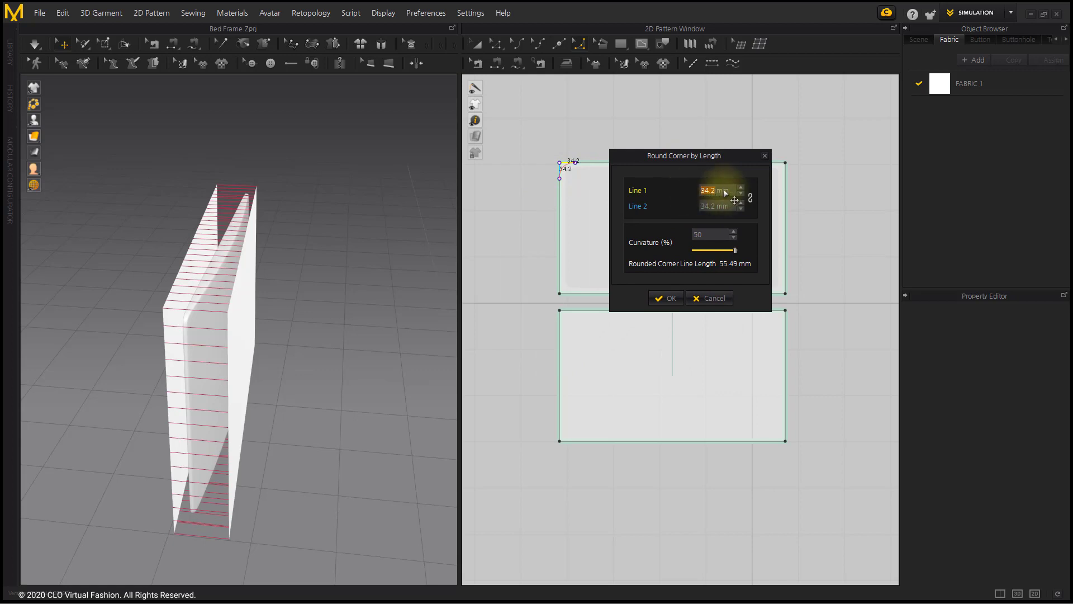
{"action": "type", "text": "15"}
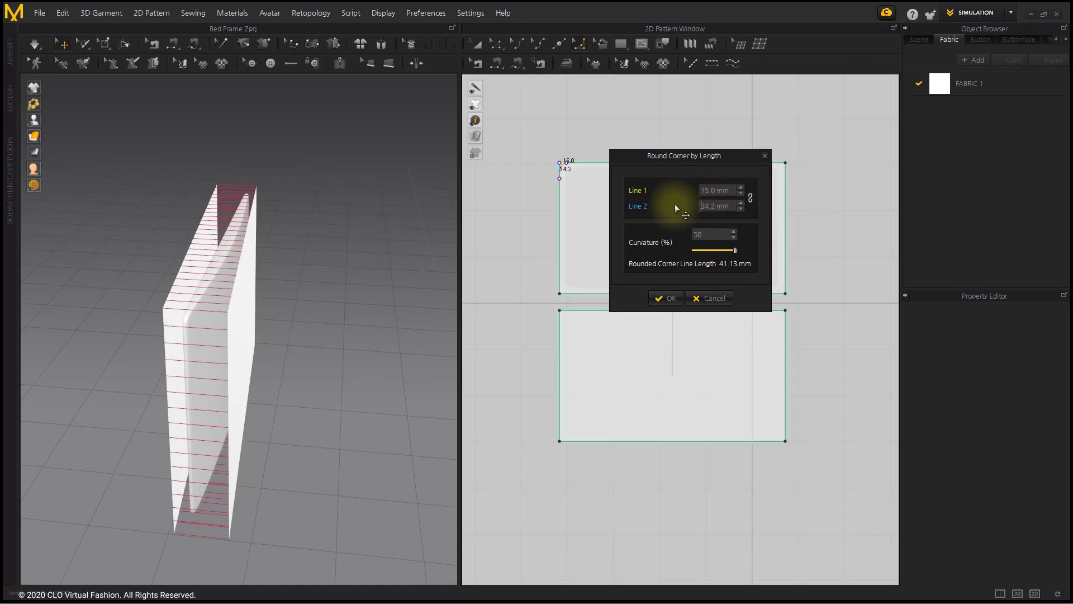
{"action": "left_click_drag", "start_coordinate": [703, 206], "coordinate": [765, 212]}
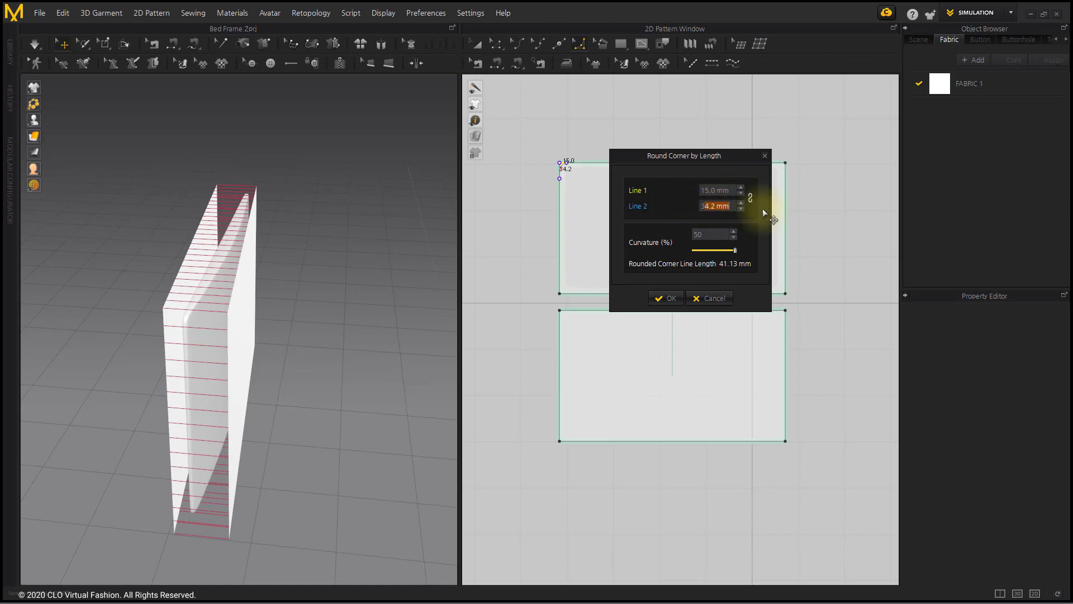
{"action": "key", "text": "BackSpace"}
{"action": "key", "text": "BackSpace"}
{"action": "type", "text": "15"}
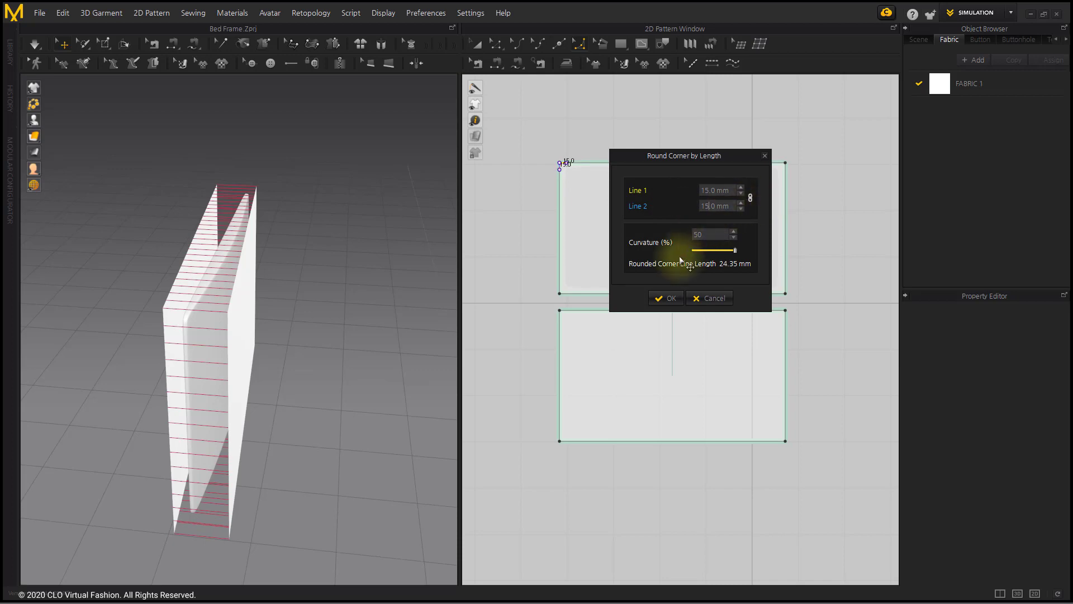
{"action": "left_click", "coordinate": [665, 299]}
{"action": "left_click", "coordinate": [685, 287]}
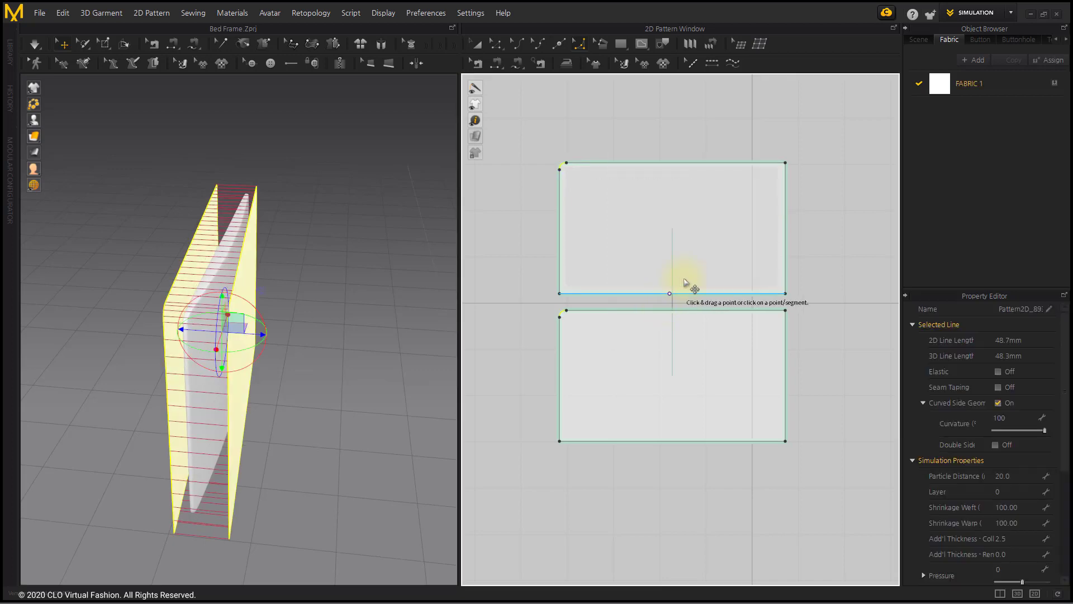
Round the top-right, lower-left and lower-right corners at 15 mm each
{"action": "left_click_drag", "start_coordinate": [786, 165], "coordinate": [783, 176]}
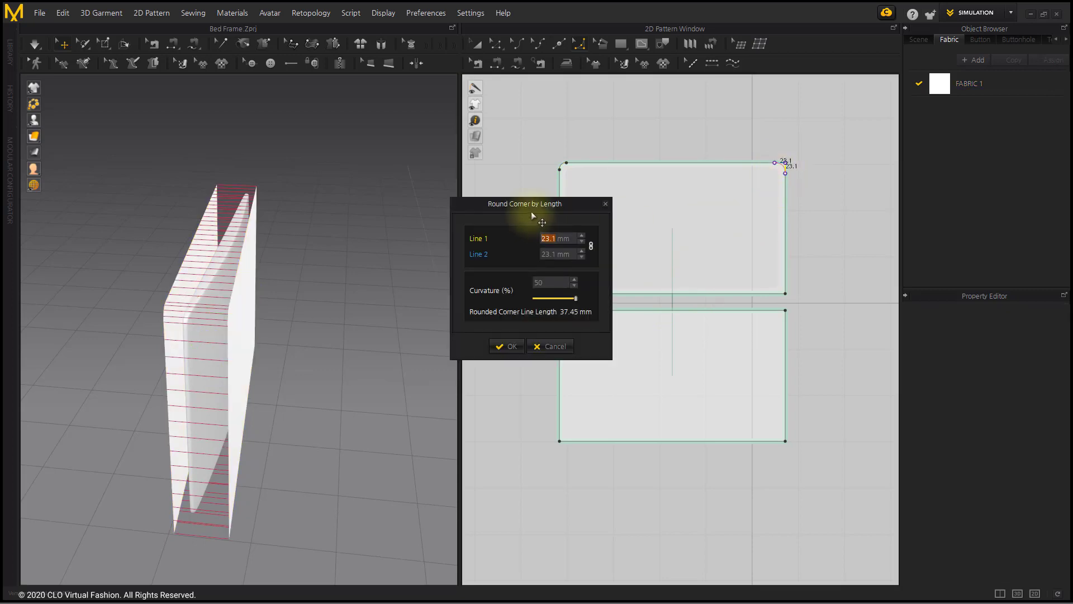
{"action": "type", "text": "15"}
{"action": "left_click", "coordinate": [511, 347]}
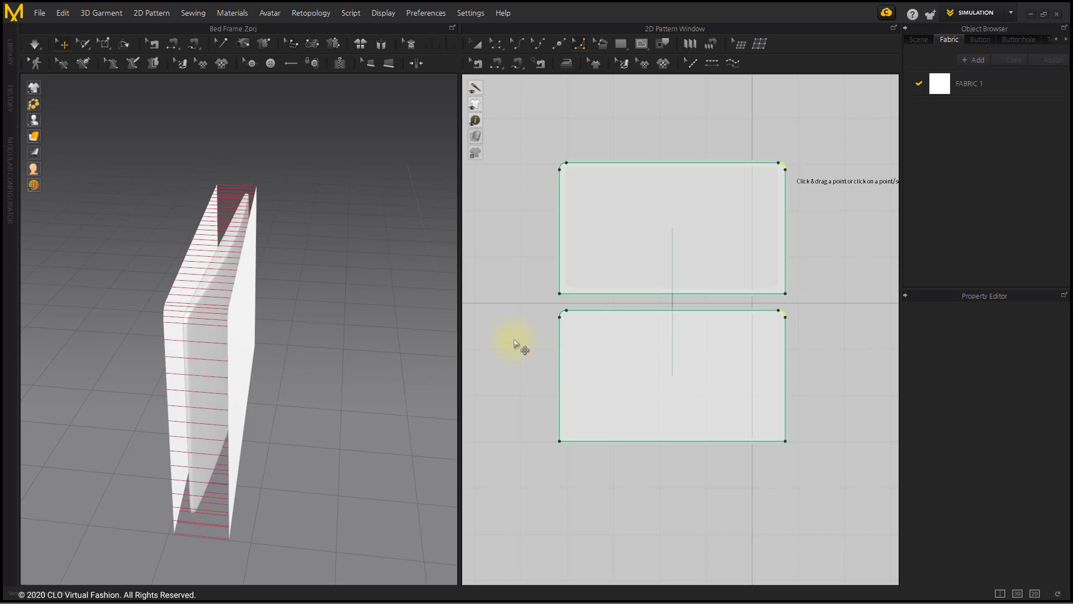
{"action": "left_click", "coordinate": [558, 295]}
{"action": "left_click_drag", "start_coordinate": [560, 293], "coordinate": [568, 286]}
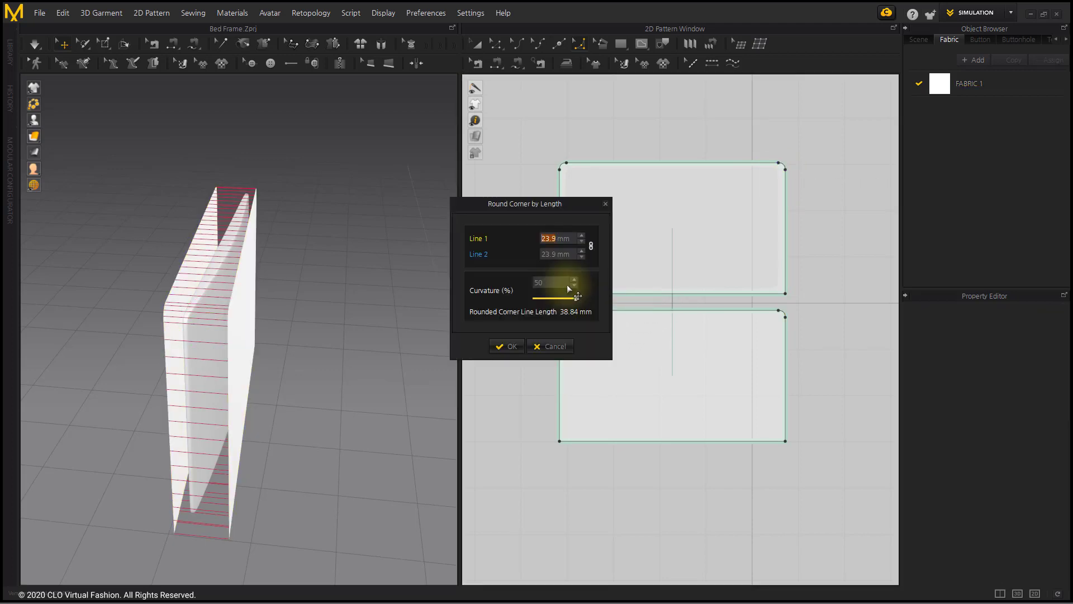
{"action": "type", "text": "15"}
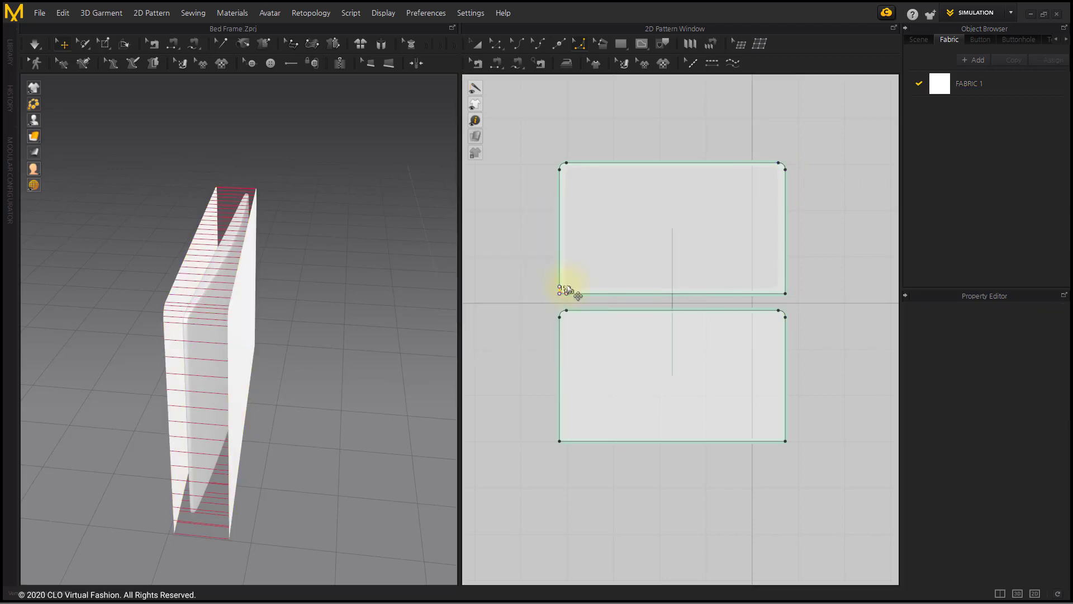
{"action": "key", "text": "Return"}
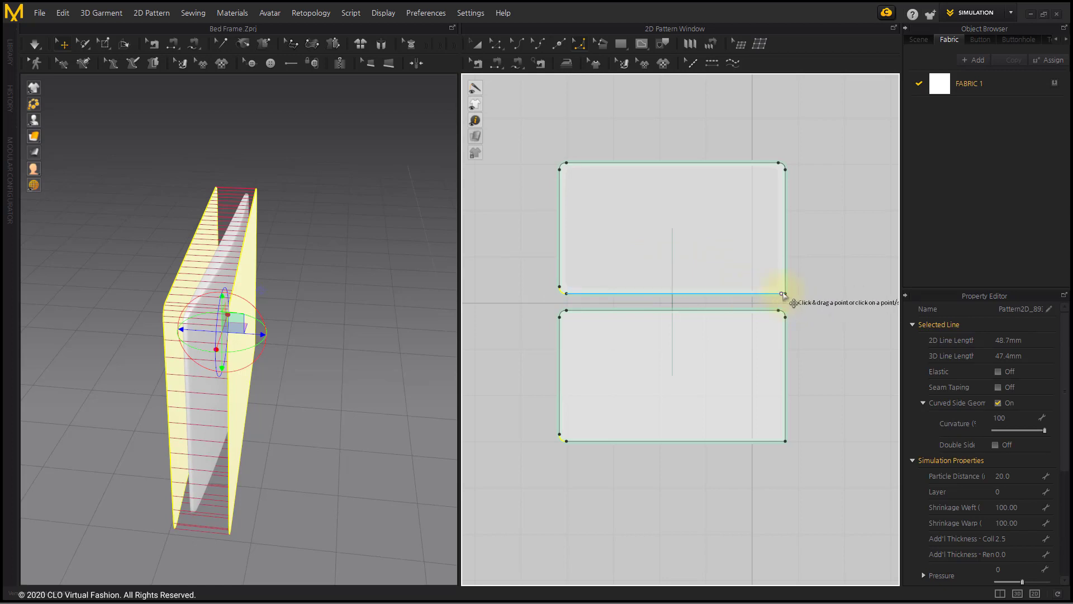
{"action": "left_click_drag", "start_coordinate": [783, 294], "coordinate": [772, 284]}
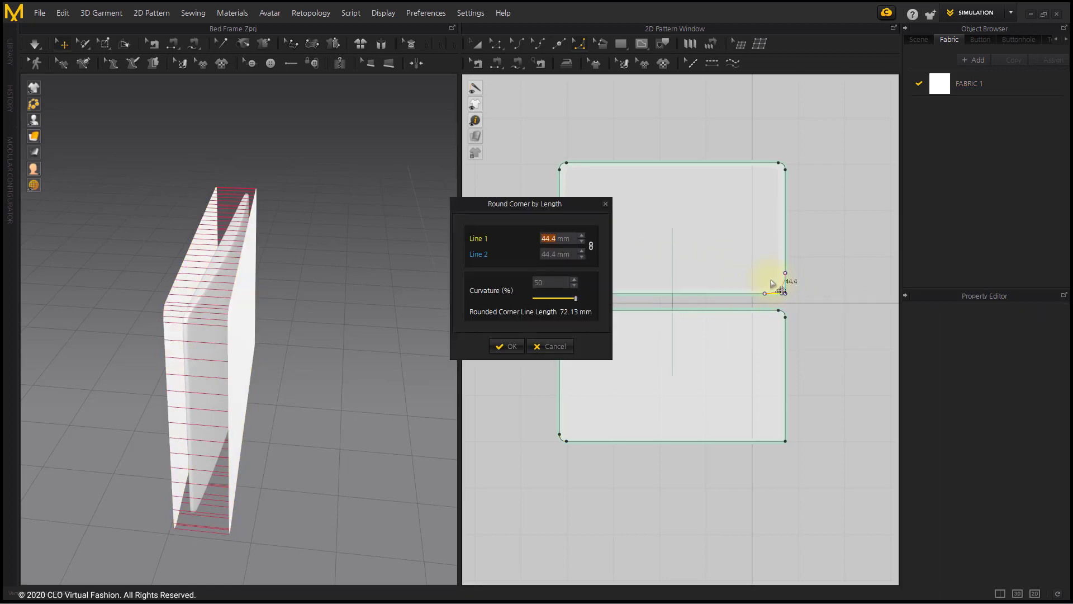
{"action": "type", "text": "15"}
{"action": "key", "text": "Return"}
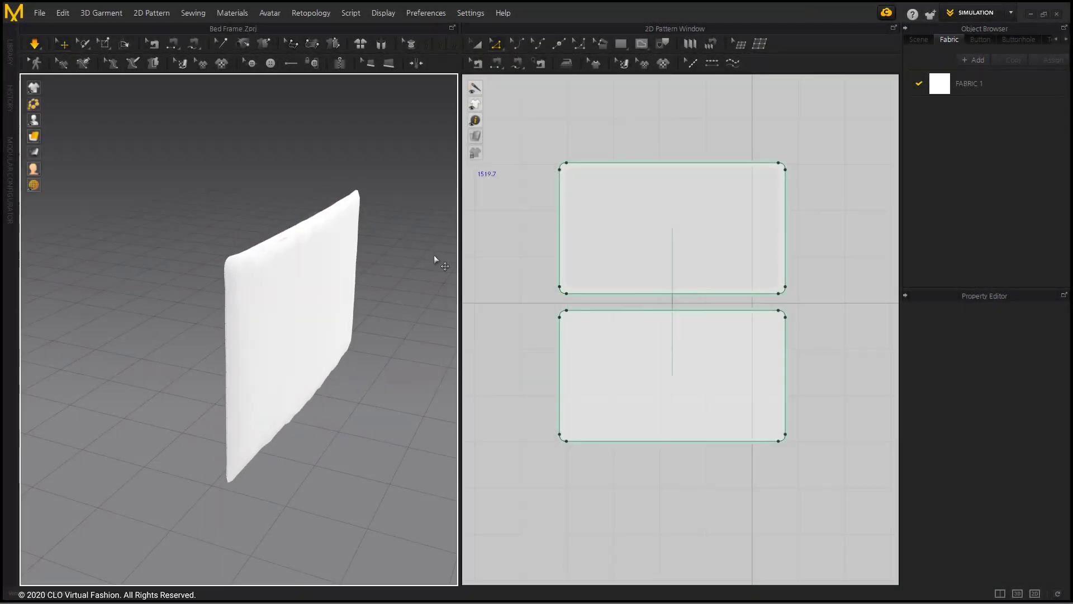
Set the top pattern piece's Particle Distance to 10 in the Property Editor
{"action": "left_click", "coordinate": [296, 304]}
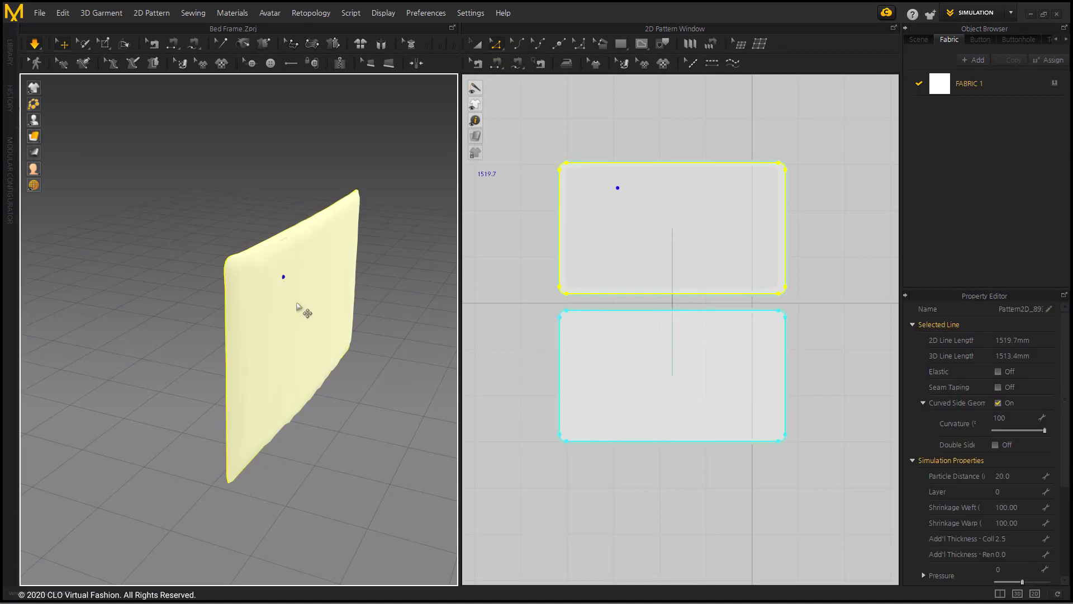
{"action": "right_click_drag", "start_coordinate": [297, 303], "coordinate": [222, 287]}
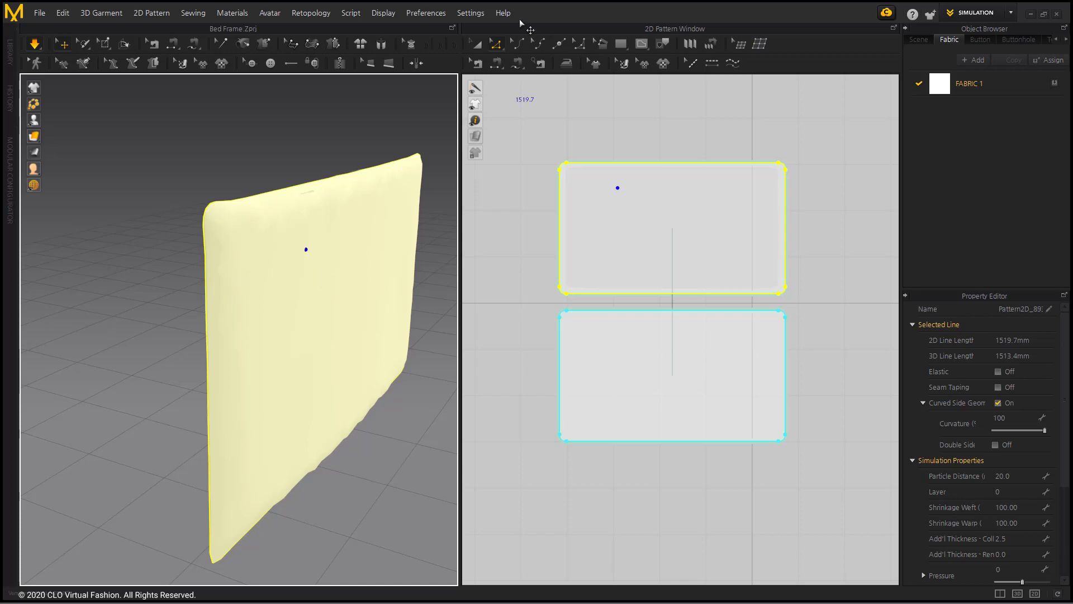
{"action": "key", "text": "a"}
{"action": "left_click", "coordinate": [528, 151]}
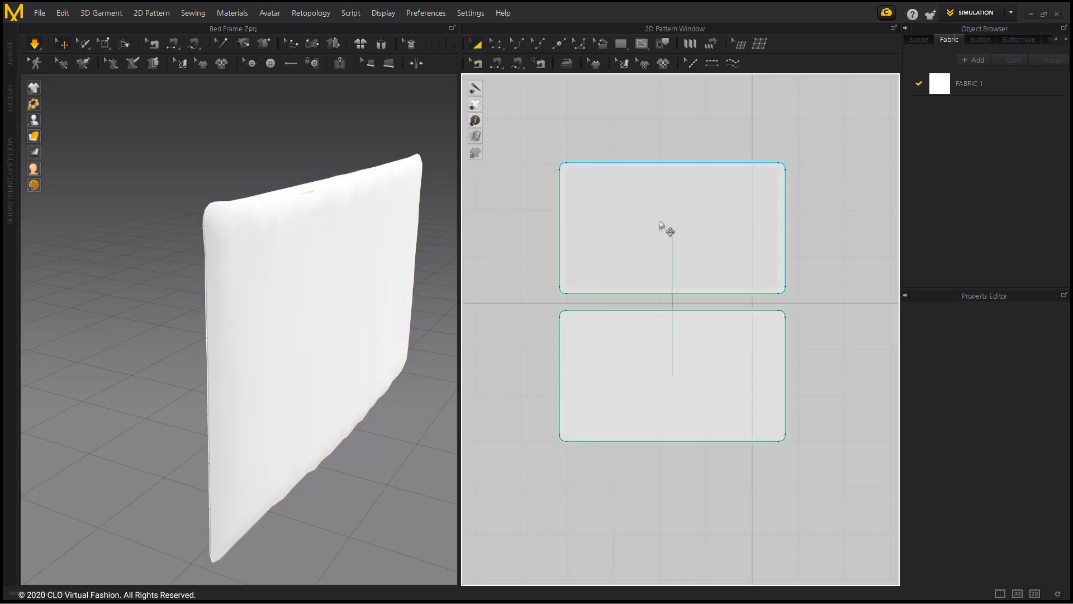
{"action": "left_click", "coordinate": [661, 226]}
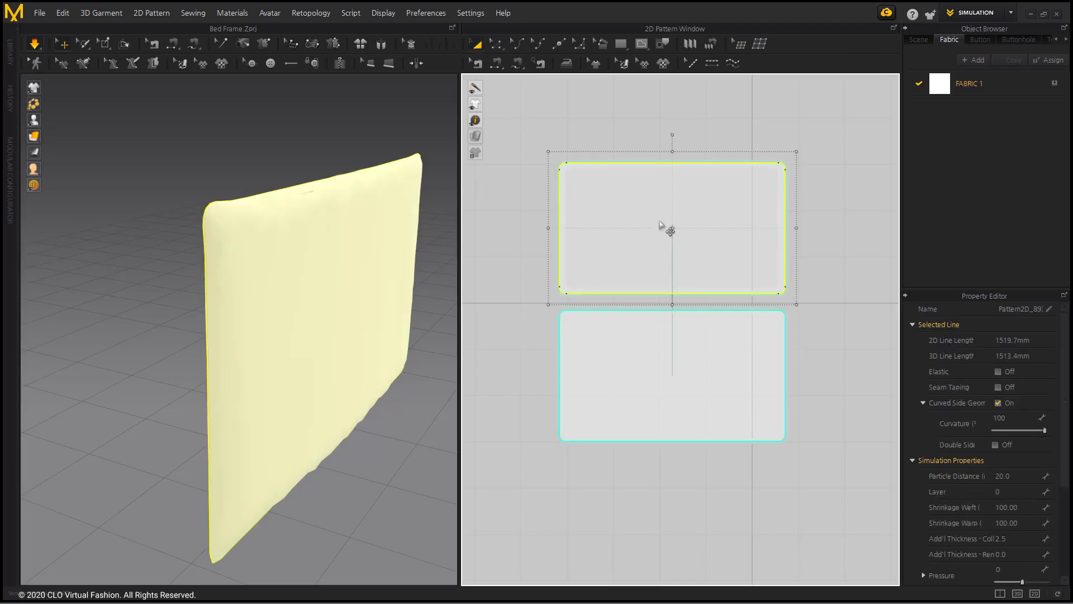
{"action": "left_click", "coordinate": [1023, 476]}
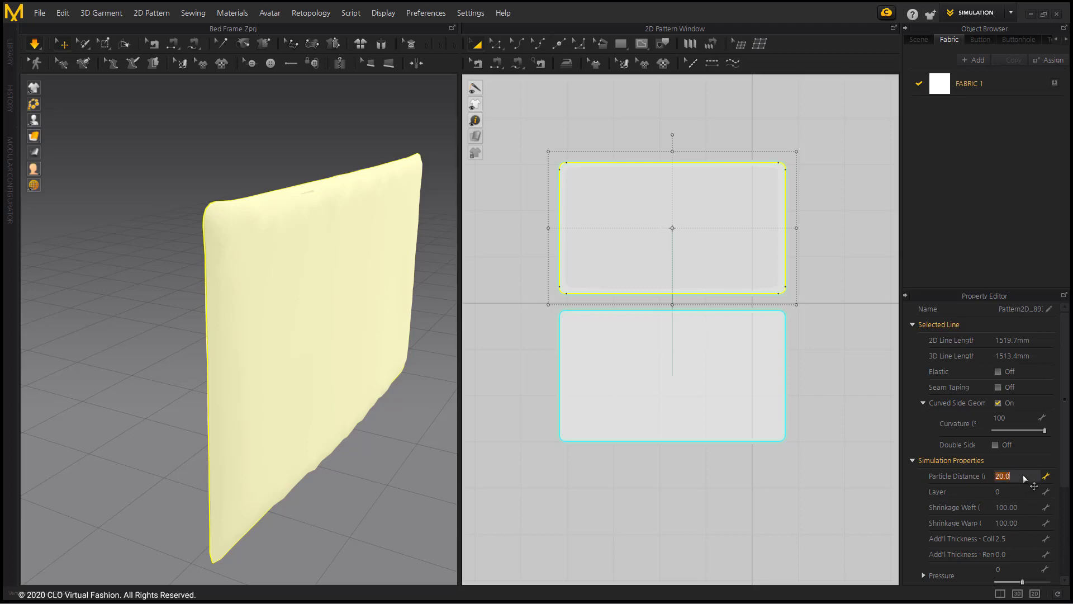
{"action": "type", "text": "10"}
{"action": "key", "text": "Return"}
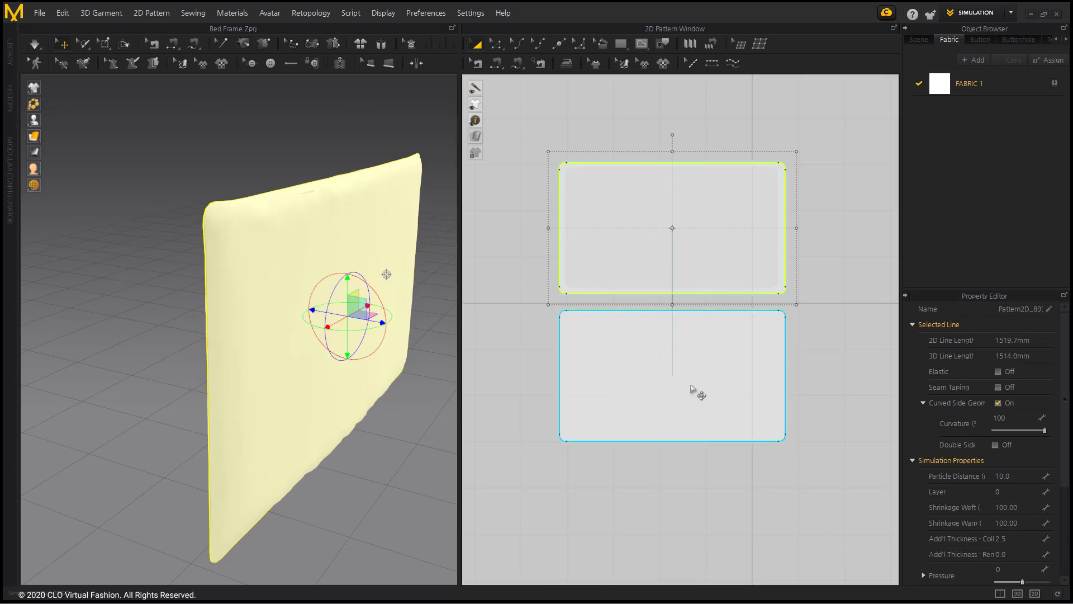
Set the bottom piece's Particle Distance to 10 as well, then run the simulation
{"action": "left_click", "coordinate": [693, 391]}
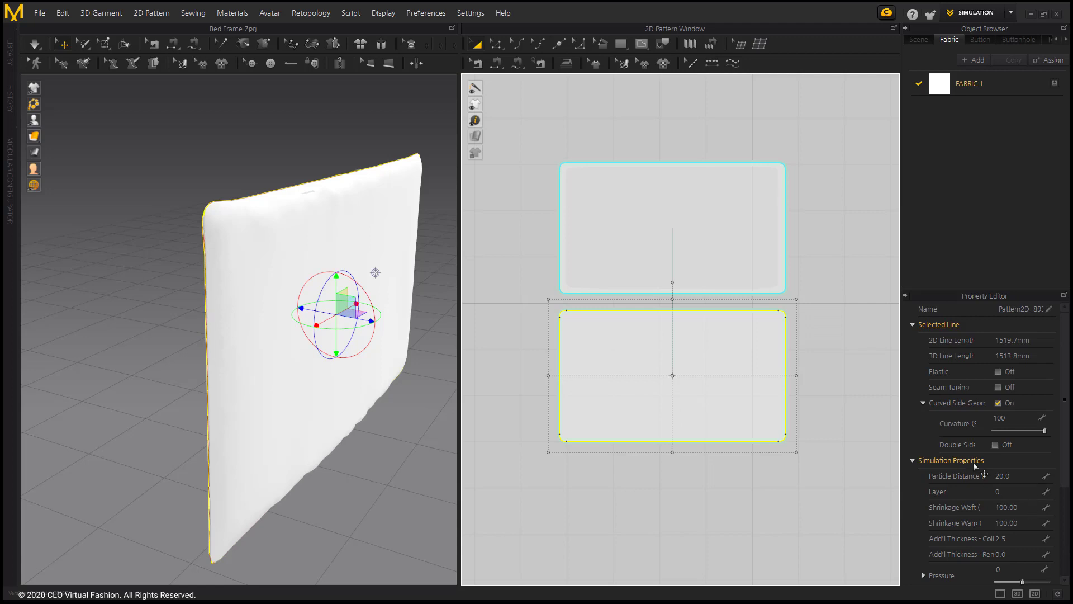
{"action": "left_click", "coordinate": [1020, 478]}
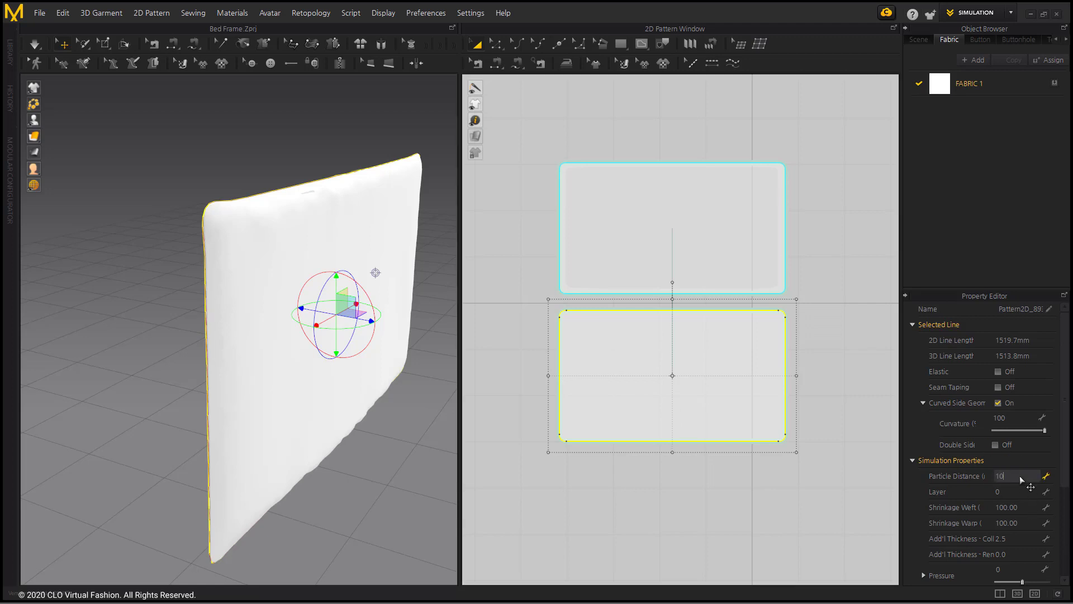
{"action": "type", "text": "10"}
{"action": "key", "text": "Return"}
{"action": "left_click", "coordinate": [175, 139]}
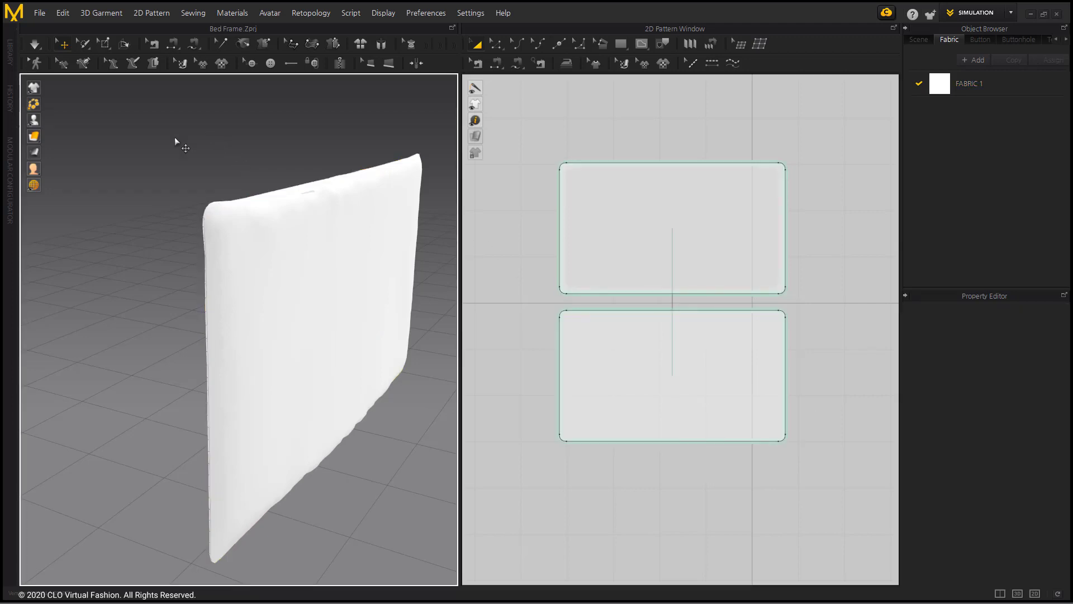
{"action": "left_click", "coordinate": [35, 48]}
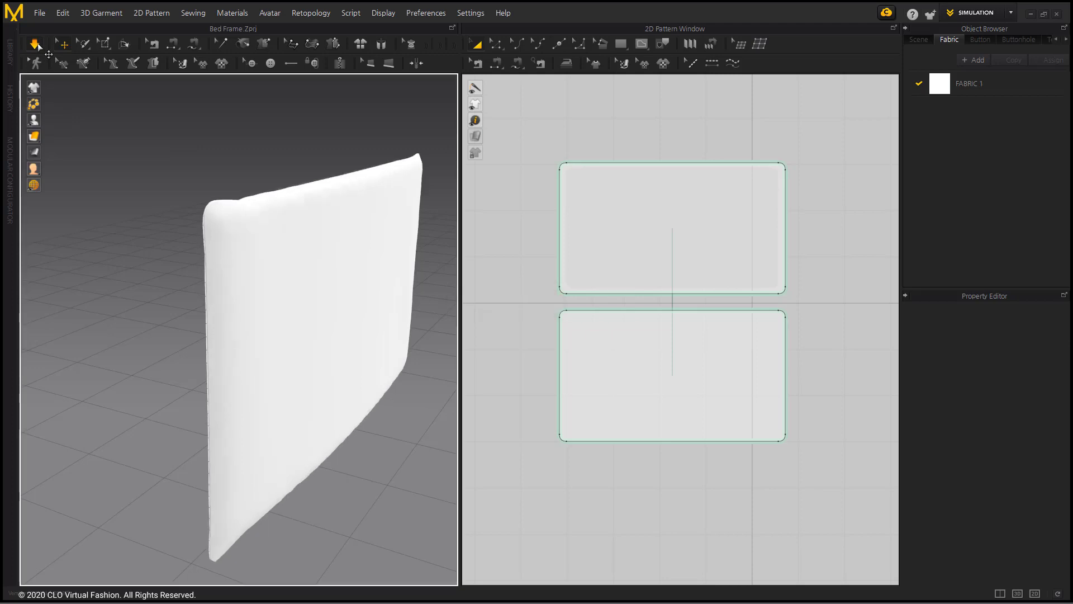
Orbit and zoom around the simulated cushion, ending on a front-on view, then deselect it
{"action": "left_click", "coordinate": [291, 271]}
{"action": "right_click_drag", "start_coordinate": [299, 283], "coordinate": [300, 354]}
{"action": "scroll", "coordinate": [259, 343], "scroll_direction": "up", "scroll_amount": 3}
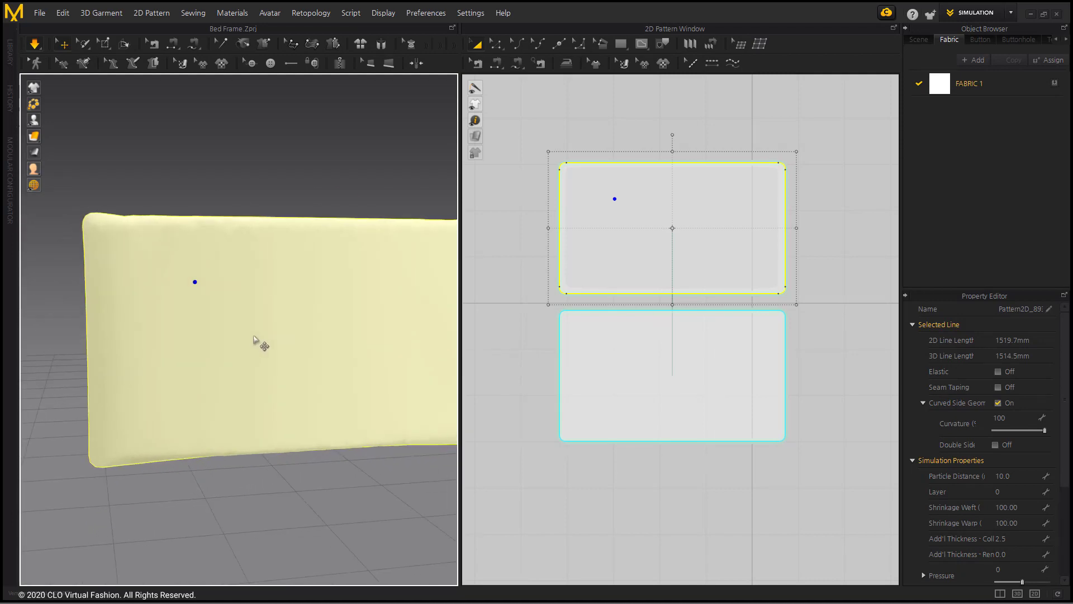
{"action": "scroll", "coordinate": [406, 367], "scroll_direction": "down", "scroll_amount": 3}
{"action": "right_click_drag", "start_coordinate": [407, 367], "coordinate": [329, 366]}
{"action": "middle_click_drag", "start_coordinate": [330, 364], "coordinate": [302, 358]}
{"action": "middle_click_drag", "start_coordinate": [721, 324], "coordinate": [750, 427]}
{"action": "left_click", "coordinate": [587, 221]}
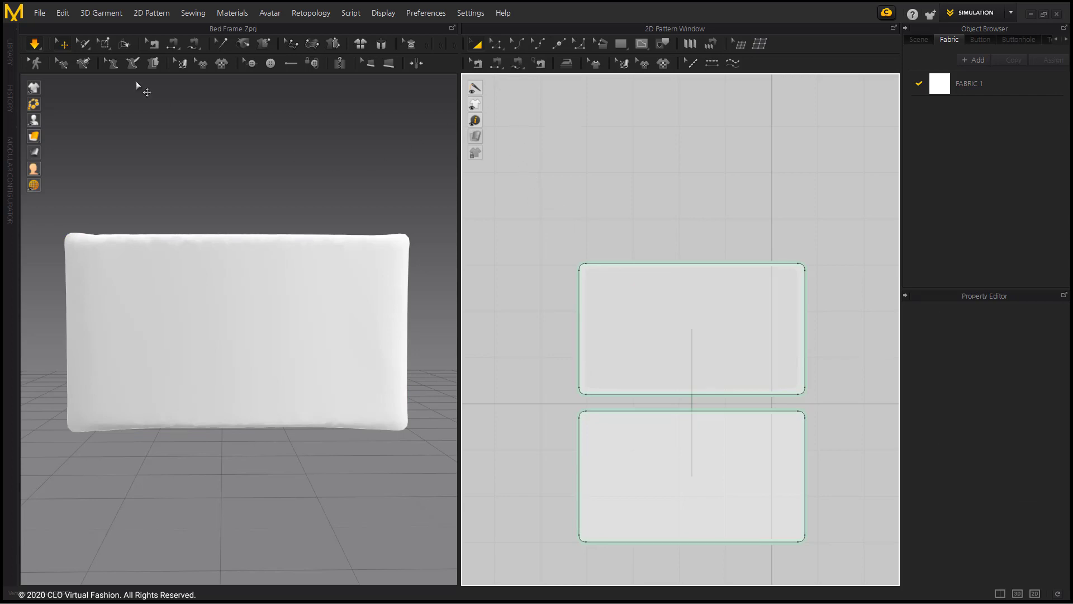
Save the headboard cover as a project in the 1_2. Bed Head folder, naming it Bed_Head_1 from the existing Bed_Head name
{"action": "left_click", "coordinate": [35, 17]}
{"action": "mouse_move", "coordinate": [84, 90]}
{"action": "left_click", "coordinate": [177, 96]}
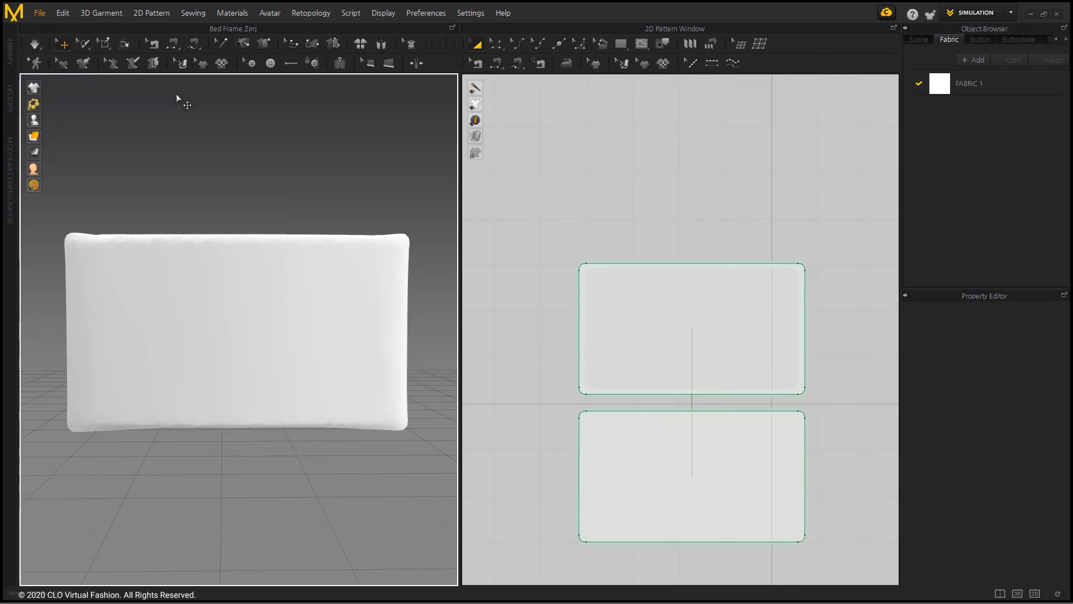
{"action": "double_click", "coordinate": [252, 92]}
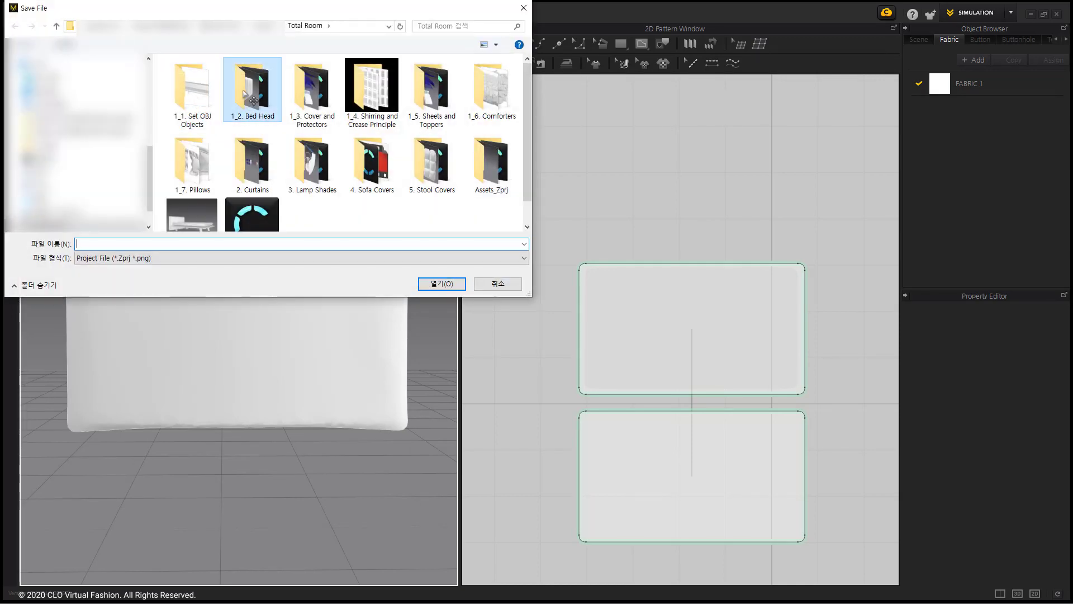
{"action": "left_click", "coordinate": [252, 90]}
{"action": "left_click", "coordinate": [278, 199]}
{"action": "left_click", "coordinate": [149, 245]}
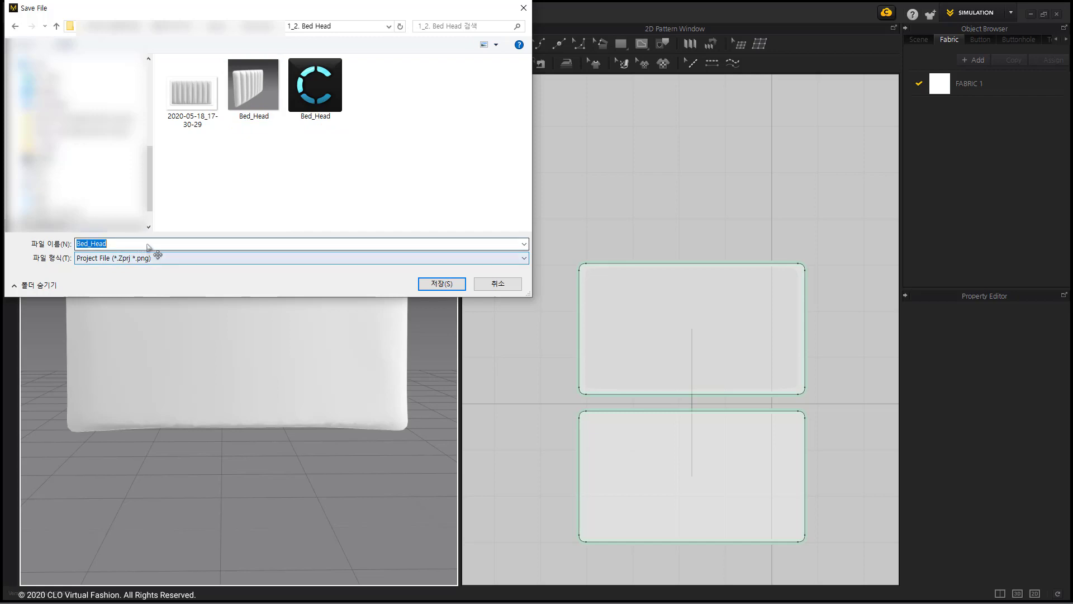
{"action": "left_click", "coordinate": [148, 246]}
{"action": "type", "text": "_2"}
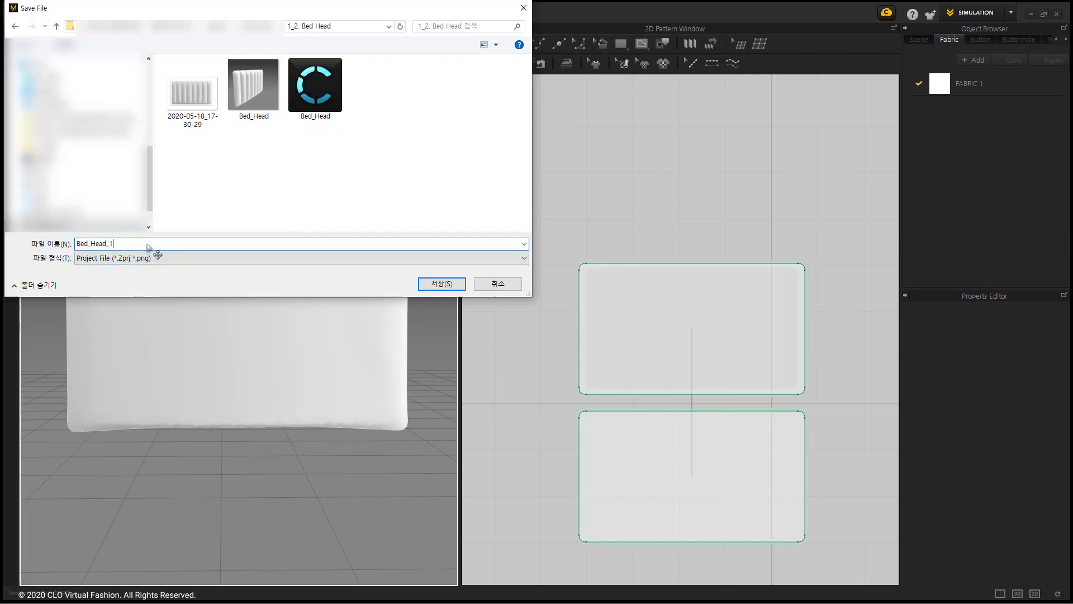
{"action": "key", "text": "Return"}
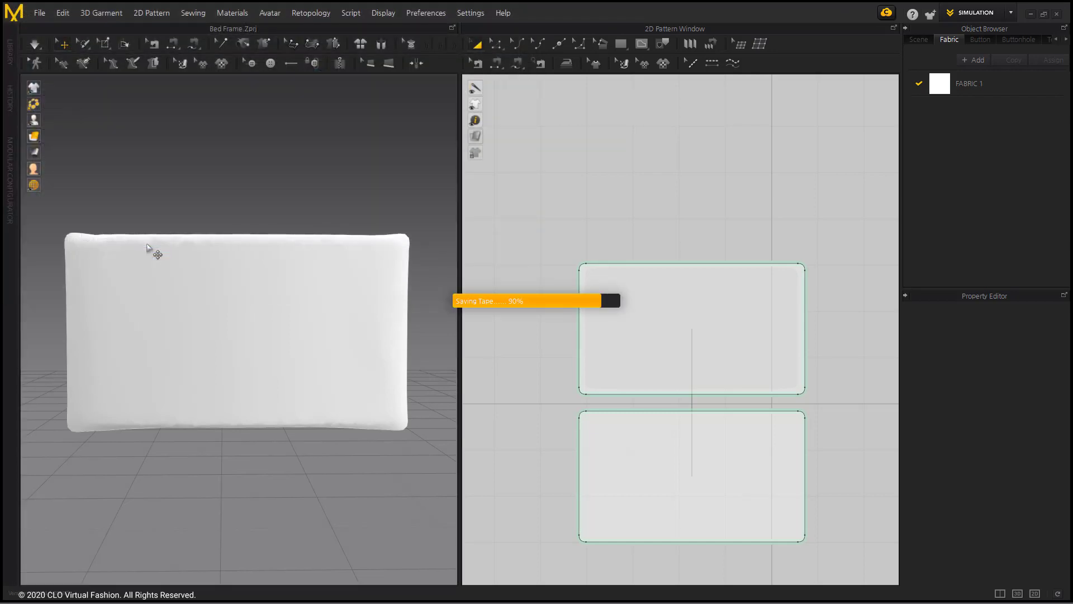